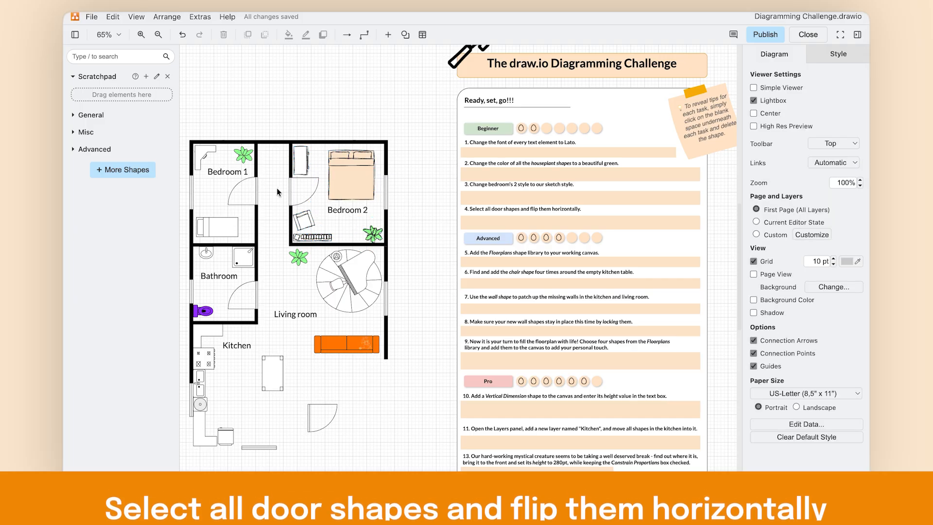
# Flip all four door shapes in the floorplan horizontally
pyautogui.click(299, 192)
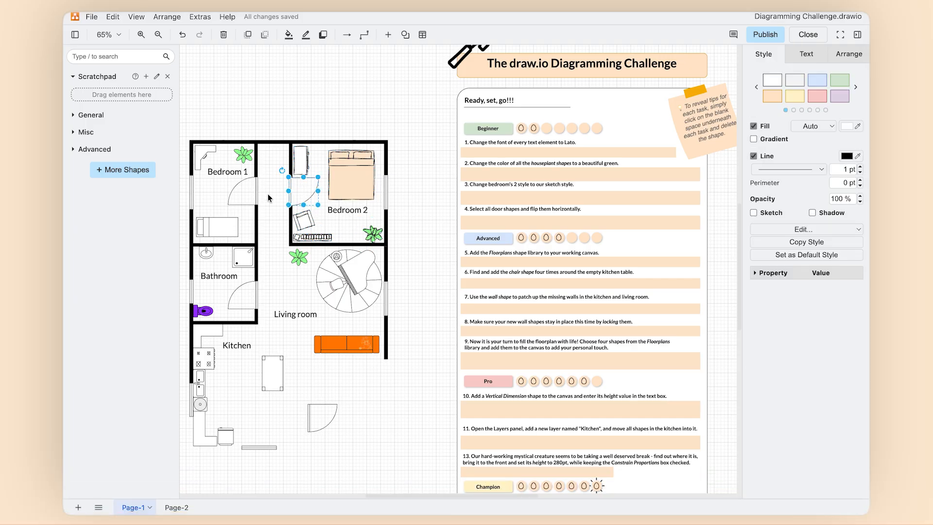
pyautogui.keyDown('shift'); pyautogui.click(241, 191); pyautogui.keyUp('shift')
pyautogui.keyDown('shift'); pyautogui.click(244, 292); pyautogui.keyUp('shift')
pyautogui.keyDown('shift'); pyautogui.click(327, 412); pyautogui.keyUp('shift')
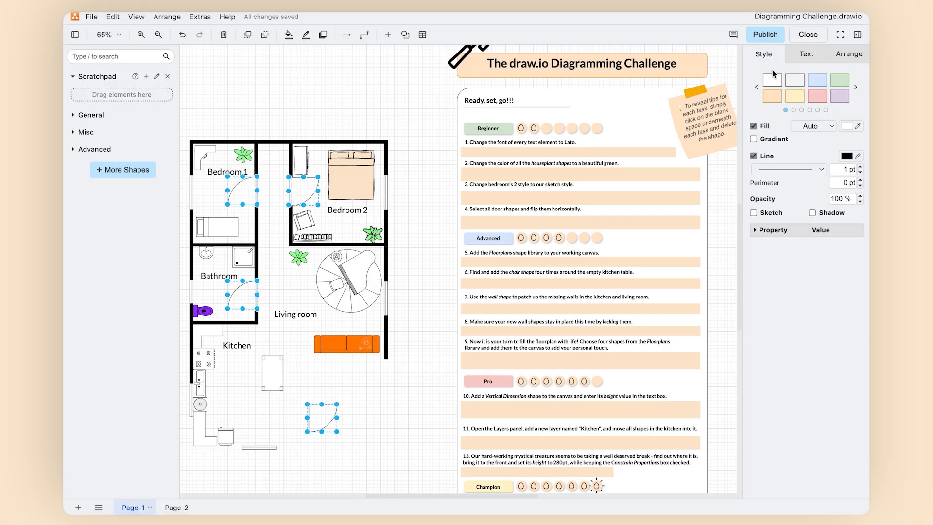
pyautogui.click(845, 56)
pyautogui.click(779, 195)
pyautogui.click(434, 253)
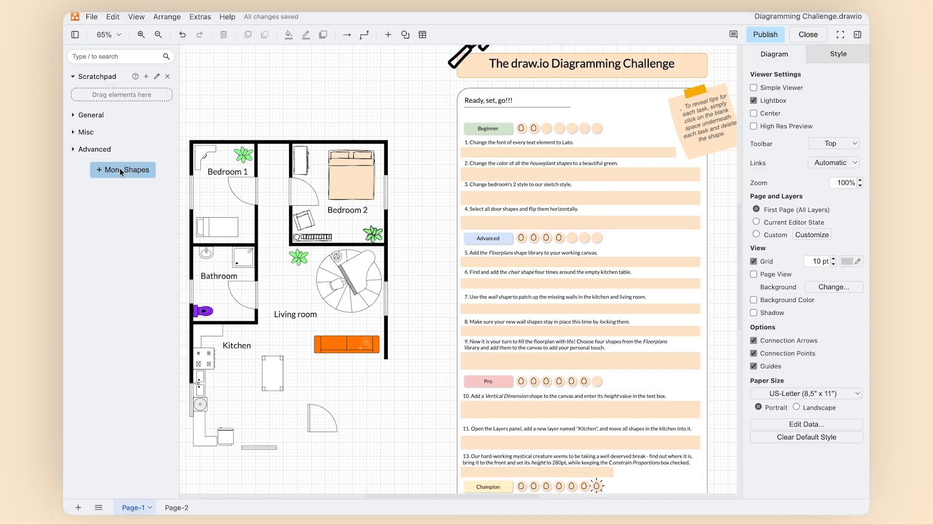
# Add the Floorplans shape library to the available shapes
pyautogui.click(119, 169)
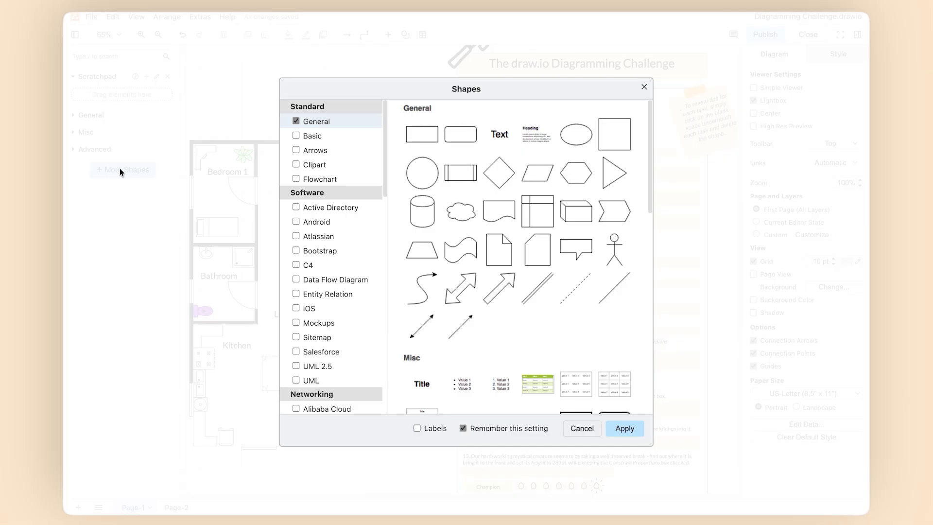
pyautogui.scroll(-3, 311, 306)
pyautogui.scroll(-6, 313, 306)
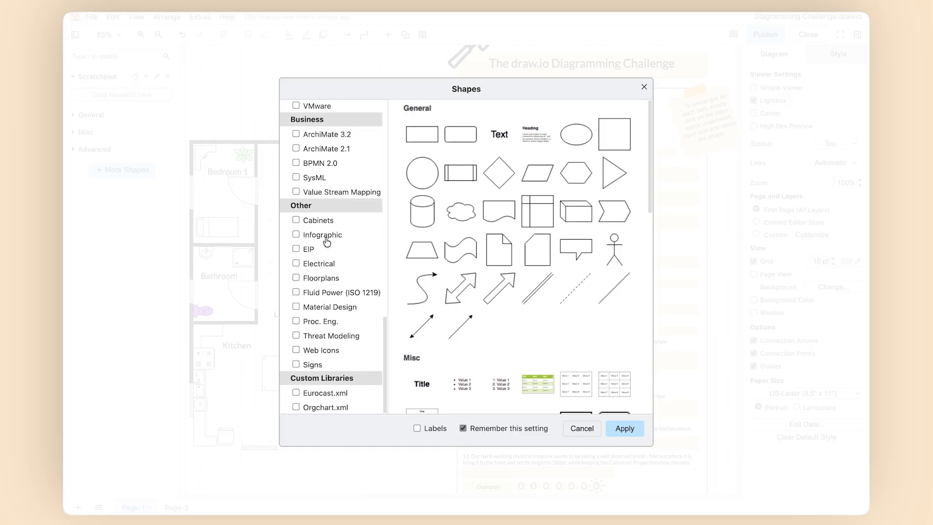
pyautogui.click(297, 277)
pyautogui.click(628, 430)
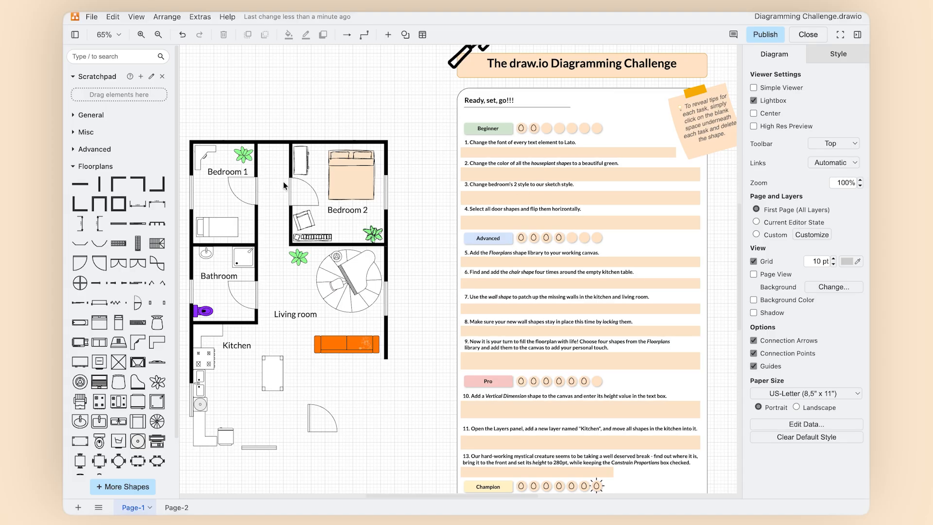
# Place two chairs, one above the other and rotated to -90°, along the left side of the kitchen table
pyautogui.scroll(-1, 102, 228)
pyautogui.scroll(1, 101, 228)
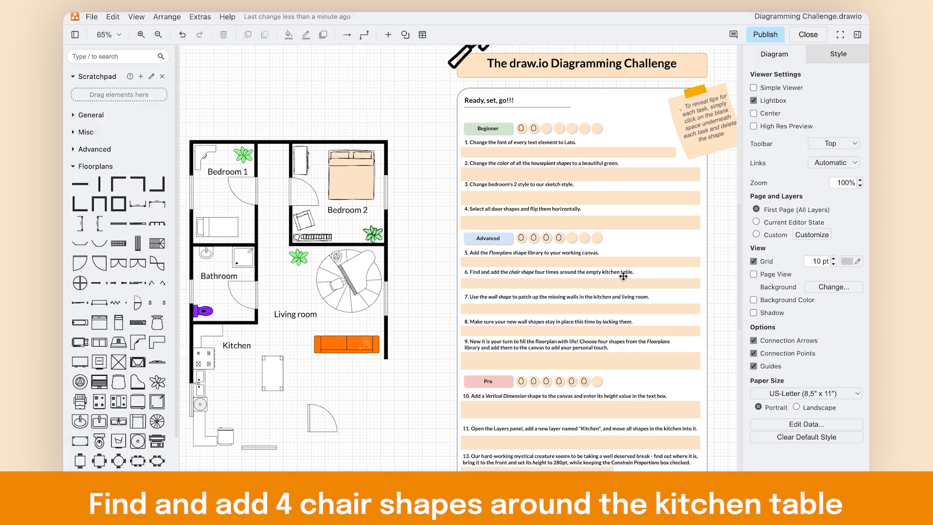
pyautogui.moveTo(412, 306); pyautogui.dragTo(471, 192)
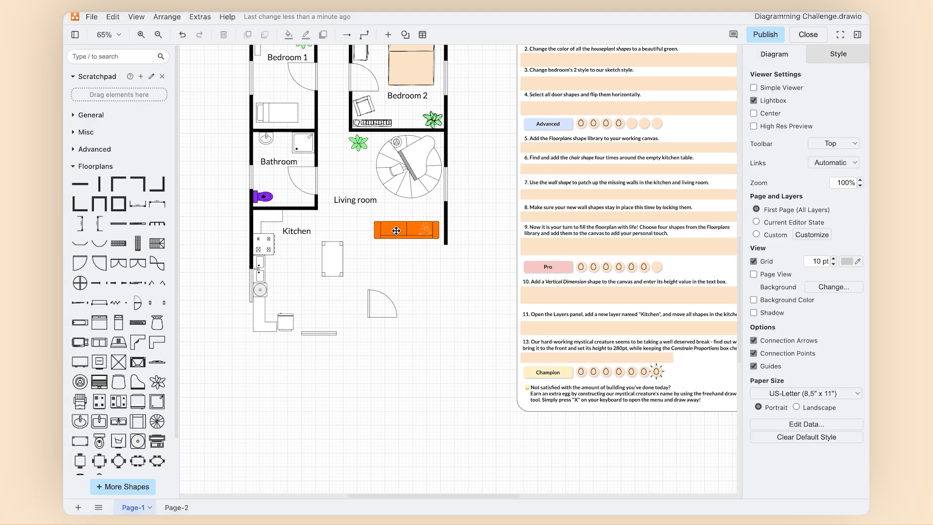
pyautogui.scroll(5, 317, 268)
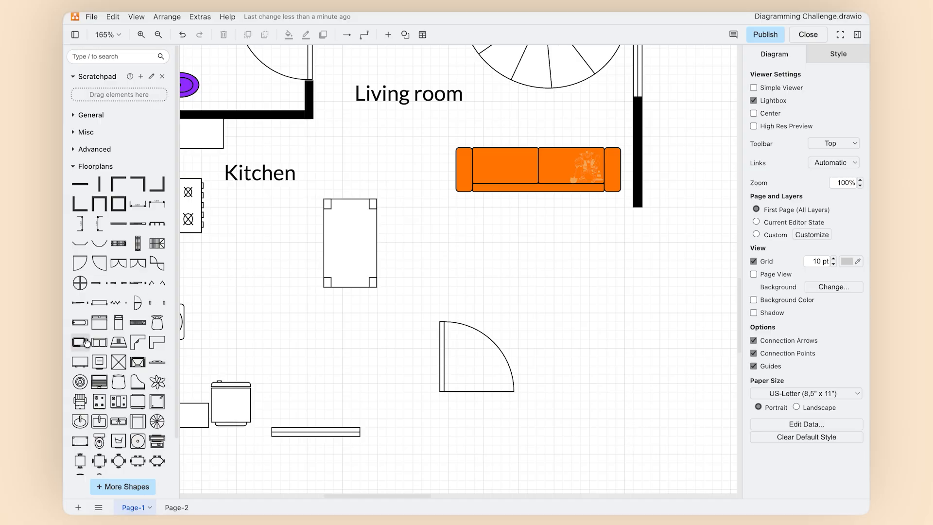
pyautogui.moveTo(157, 325)
pyautogui.moveTo(157, 325); pyautogui.dragTo(303, 256)
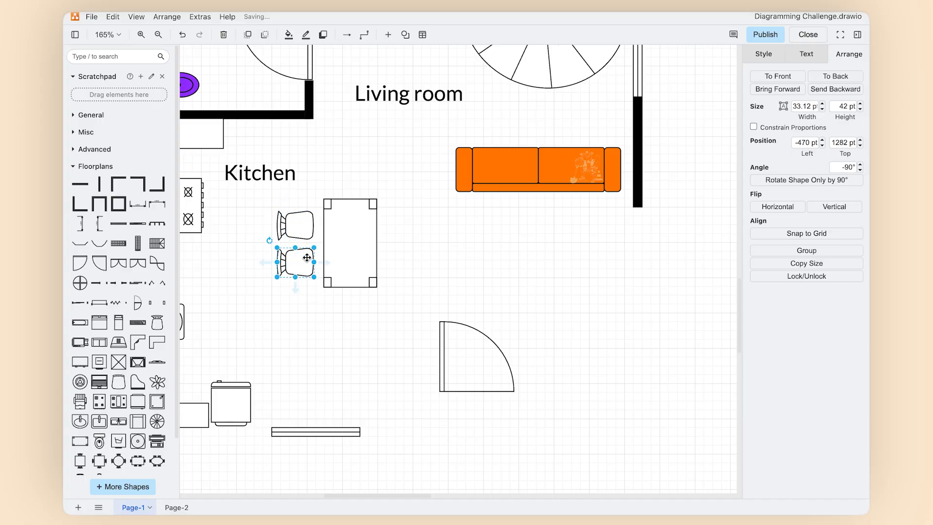
# Copy a chair to the kitchen table's right side, flip it vertically to face the table, and duplicate it below
pyautogui.moveTo(318, 310); pyautogui.dragTo(256, 188)
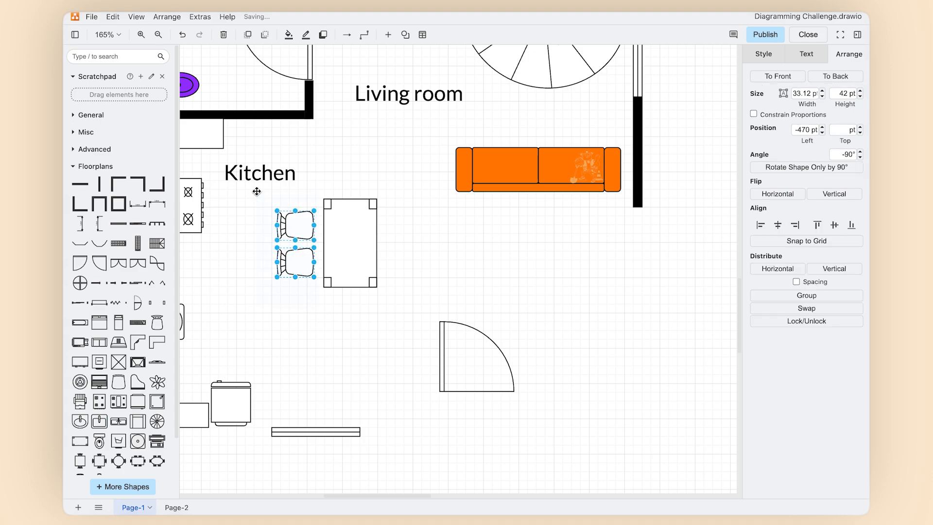
pyautogui.click(298, 224)
pyautogui.moveTo(298, 223); pyautogui.dragTo(405, 228)
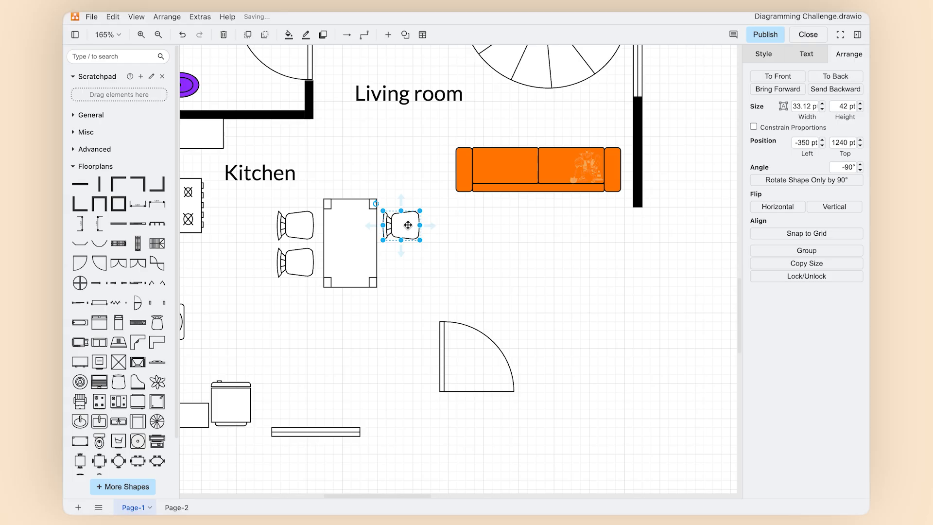
pyautogui.click(838, 207)
pyautogui.moveTo(400, 233); pyautogui.dragTo(397, 266)
pyautogui.click(474, 259)
pyautogui.scroll(-2, 543, 246)
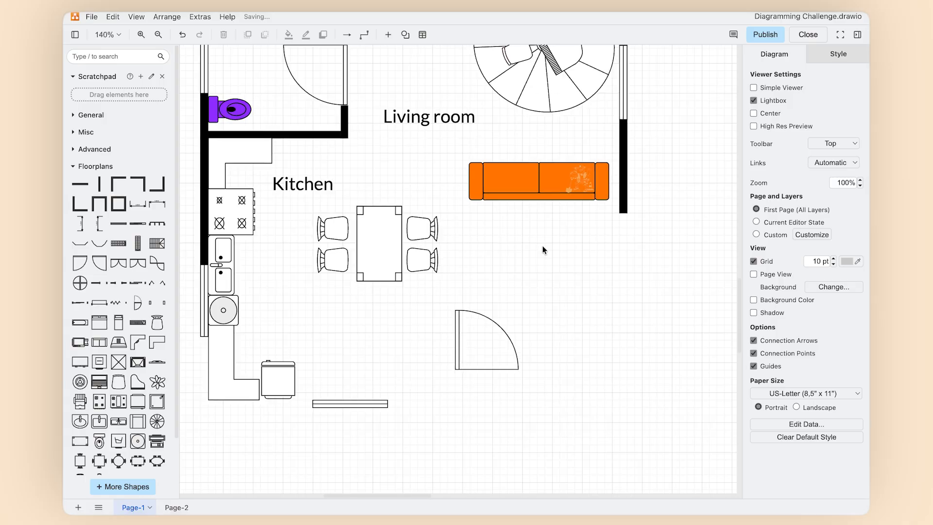
# Add corner walls at the kitchen's lower-left corner (150 × 100 pt) and lower-right corner between window and door (100 × 50 pt)
pyautogui.scroll(-1, 542, 246)
pyautogui.moveTo(646, 173); pyautogui.dragTo(249, 205)
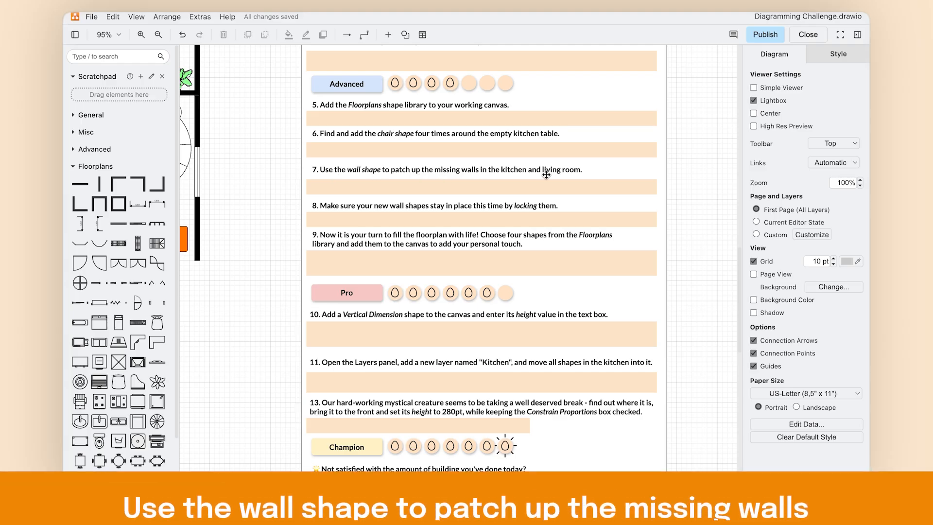
pyautogui.moveTo(226, 306); pyautogui.dragTo(542, 200)
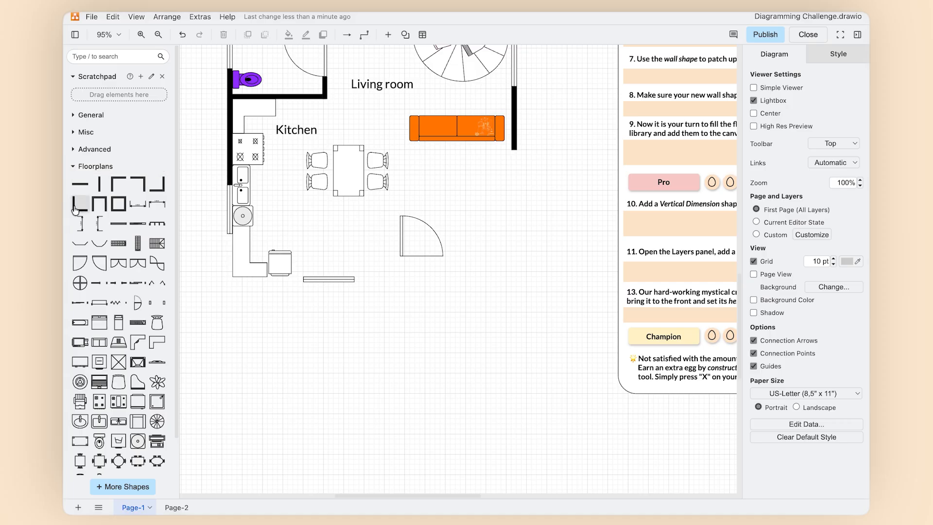
pyautogui.moveTo(76, 210)
pyautogui.moveTo(78, 208); pyautogui.dragTo(253, 263)
pyautogui.moveTo(226, 232); pyautogui.dragTo(252, 231)
pyautogui.moveTo(251, 287); pyautogui.dragTo(304, 256)
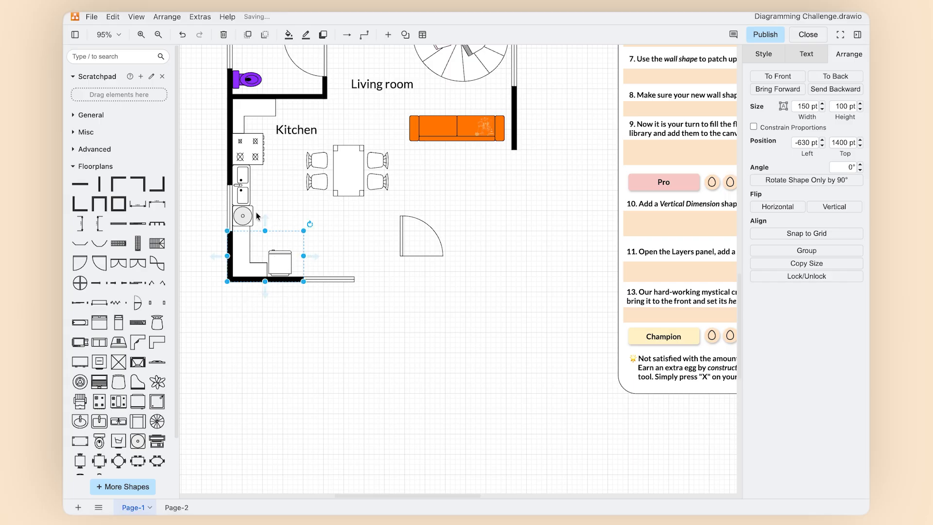
pyautogui.moveTo(160, 189)
pyautogui.moveTo(161, 190); pyautogui.dragTo(353, 269)
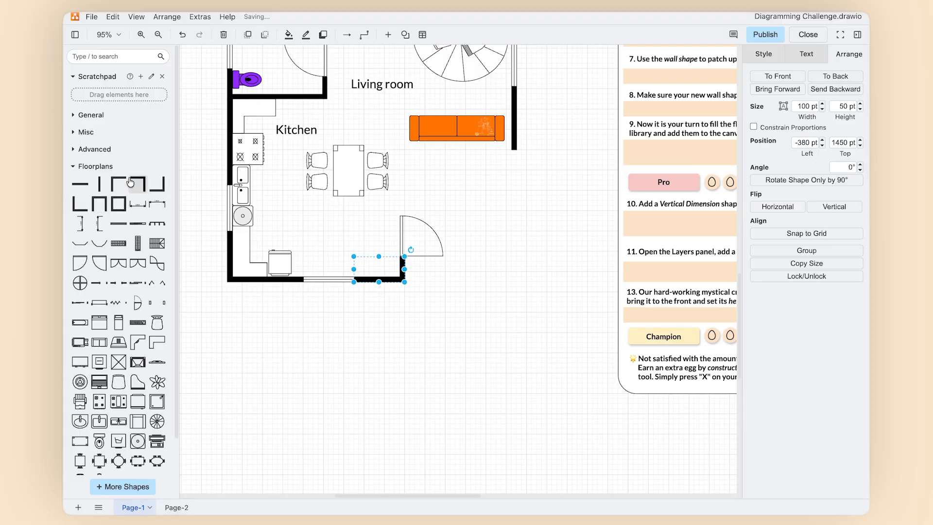
# Add a corner wall sized 230 × 130 pt to close the gap from the living room's right wall to the entrance door
pyautogui.moveTo(118, 183); pyautogui.dragTo(404, 150)
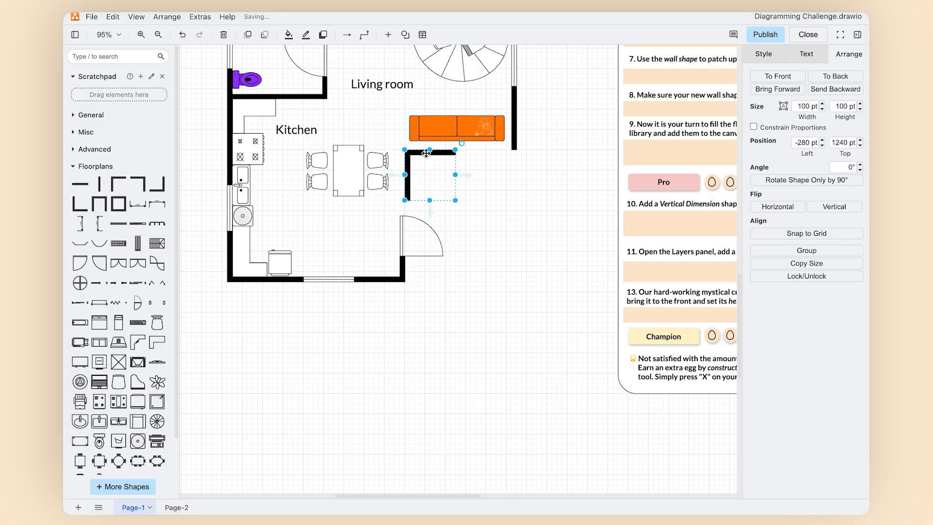
pyautogui.moveTo(456, 175); pyautogui.dragTo(516, 173)
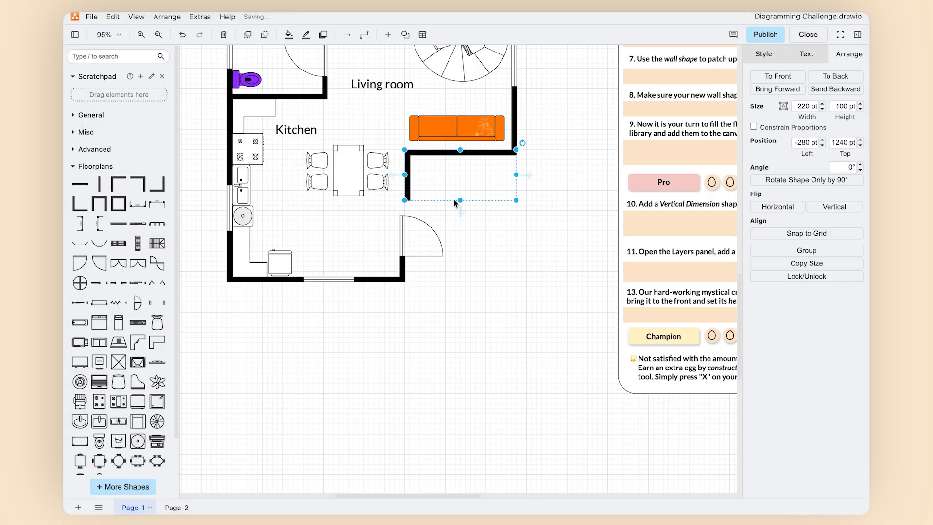
pyautogui.moveTo(460, 200); pyautogui.dragTo(459, 214)
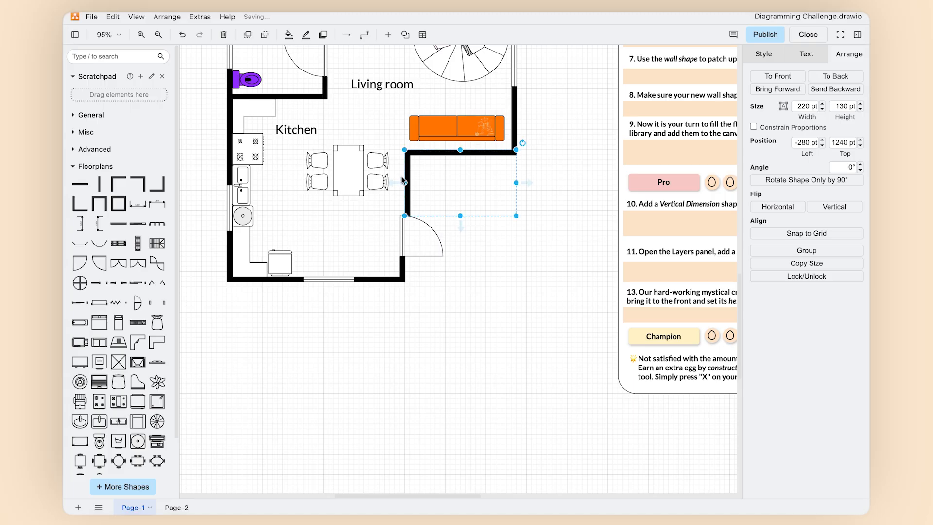
pyautogui.click(494, 250)
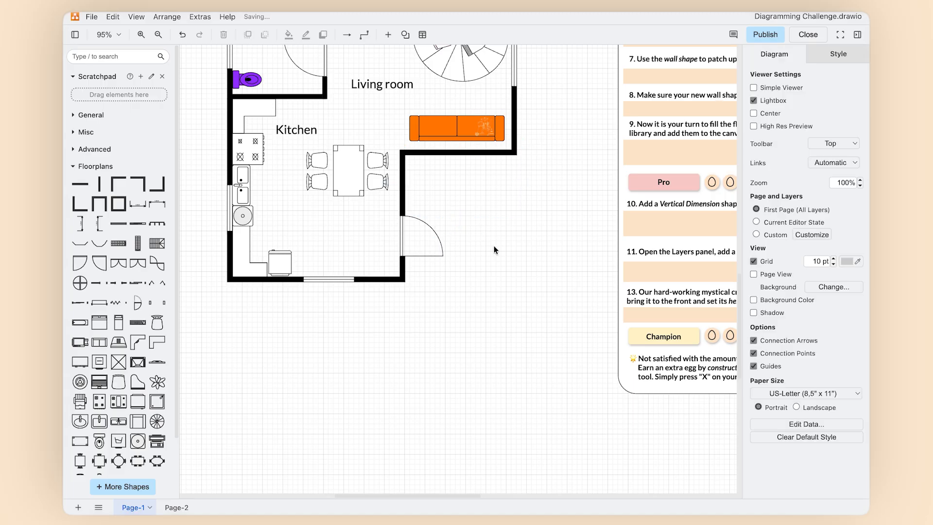
# Lock the three newly added kitchen and living room wall shapes in place
pyautogui.moveTo(572, 170); pyautogui.dragTo(275, 259)
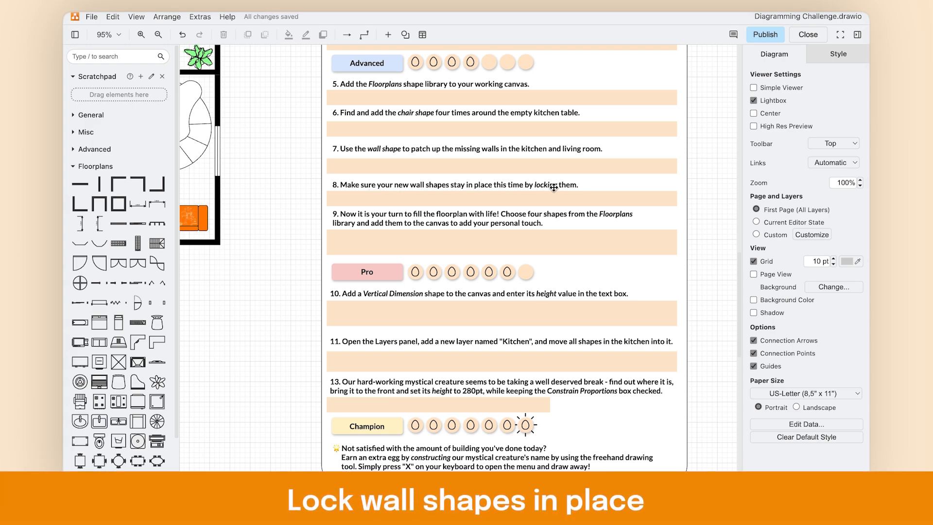
pyautogui.moveTo(233, 260); pyautogui.dragTo(494, 214)
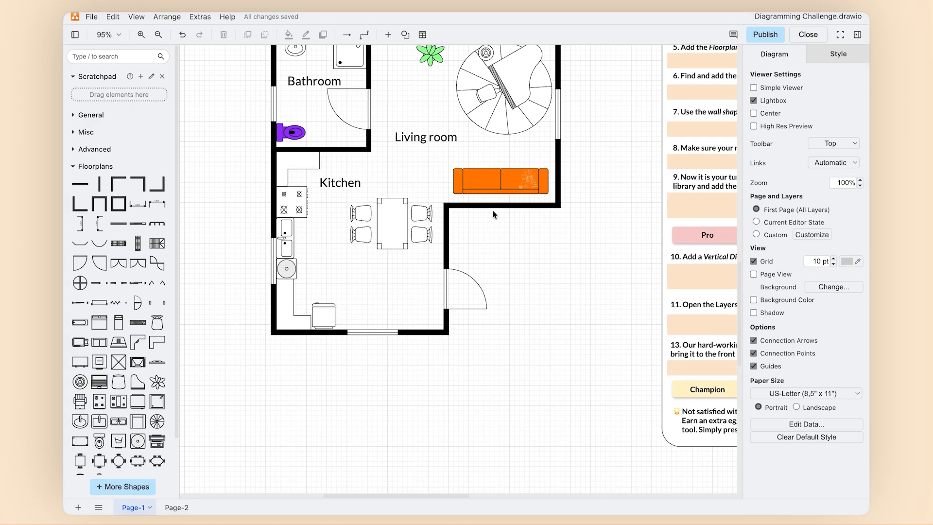
pyautogui.click(490, 204)
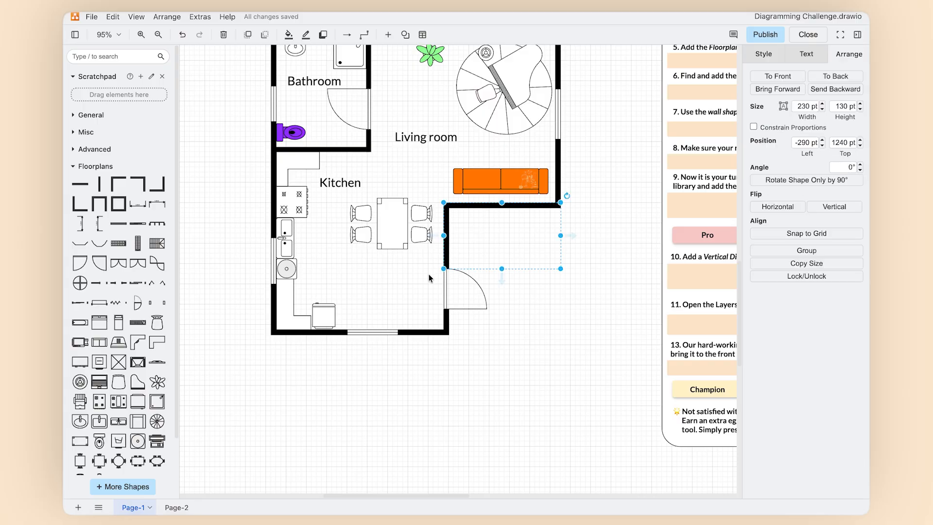
pyautogui.keyDown('shift'); pyautogui.click(446, 330); pyautogui.keyUp('shift')
pyautogui.keyDown('shift'); pyautogui.click(293, 330); pyautogui.keyUp('shift')
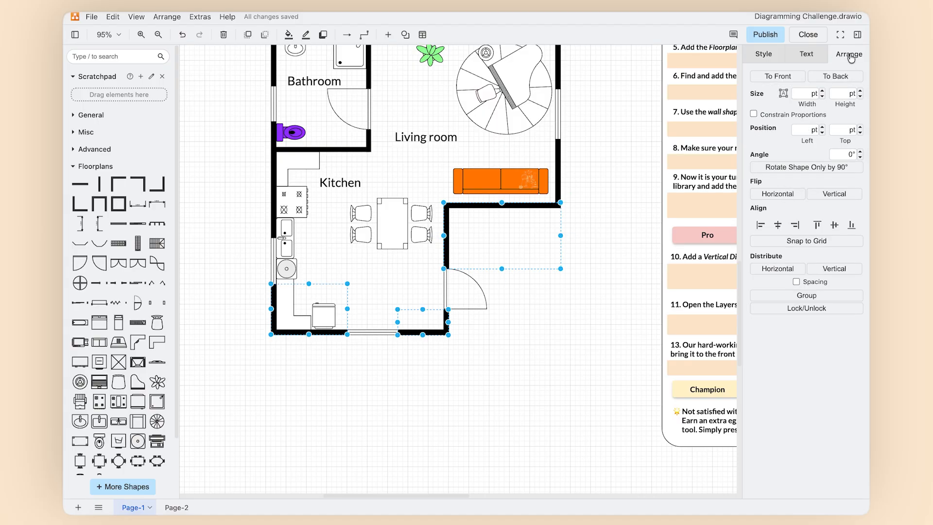
pyautogui.click(793, 308)
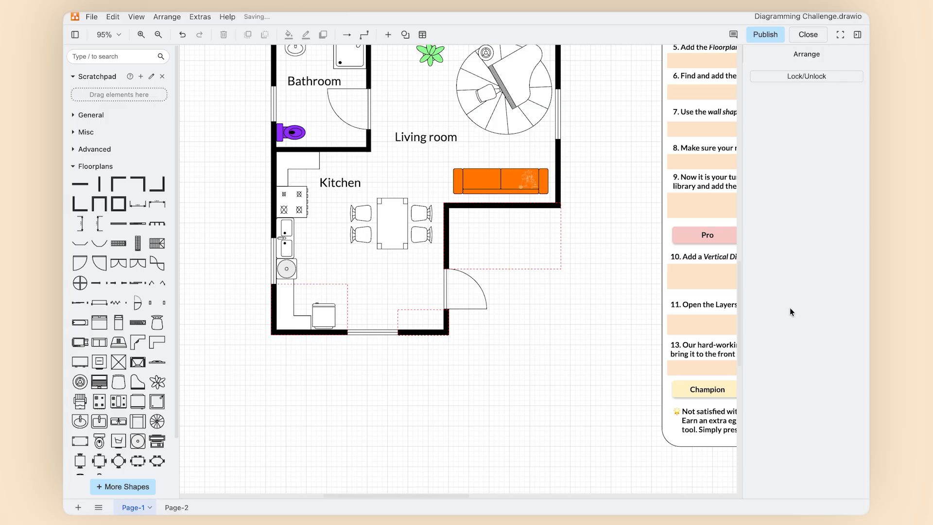
pyautogui.click(564, 293)
# Place a 40 × 40 pt floor lamp beside the plant in Bedroom 2 and a duplicate above the bed in Bedroom 1
pyautogui.moveTo(607, 223); pyautogui.dragTo(316, 230)
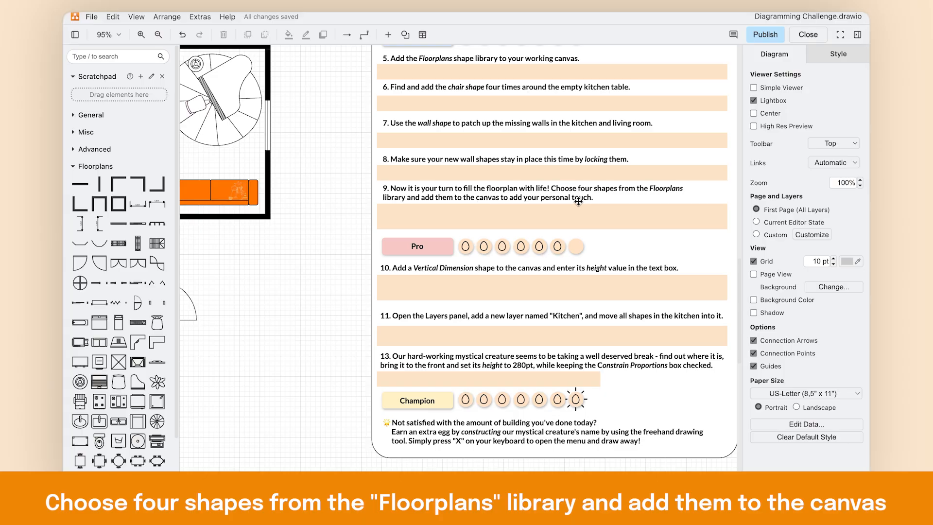
pyautogui.moveTo(250, 247); pyautogui.dragTo(532, 305)
pyautogui.moveTo(594, 157); pyautogui.dragTo(579, 248)
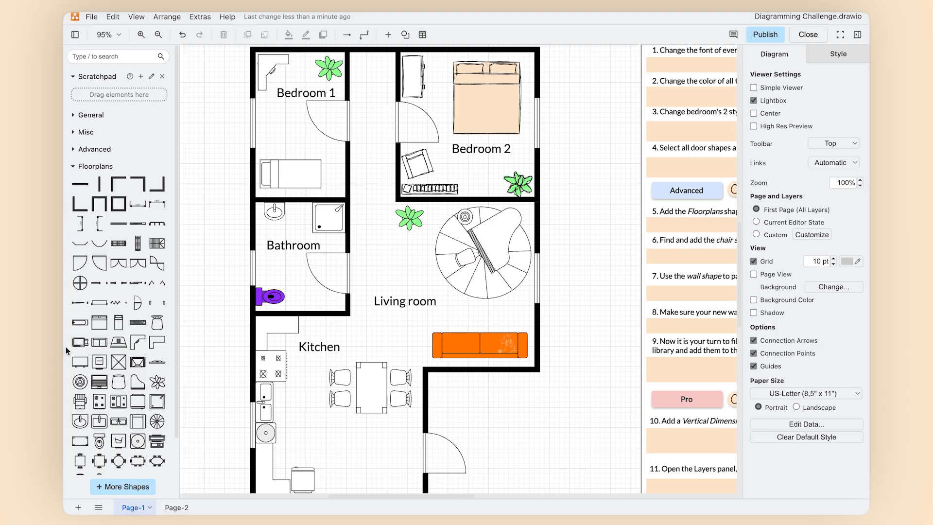
pyautogui.moveTo(82, 385)
pyautogui.moveTo(82, 385); pyautogui.dragTo(498, 173)
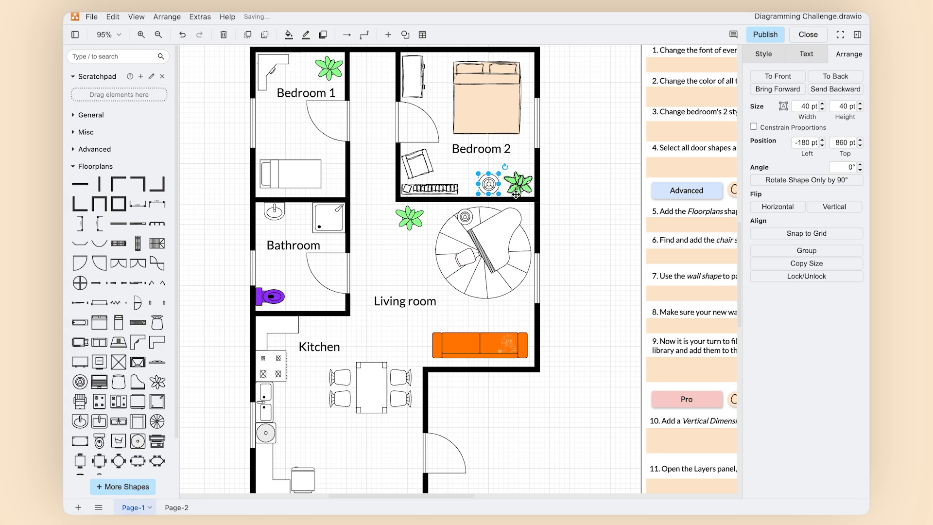
pyautogui.press('super+d')
pyautogui.moveTo(494, 187); pyautogui.dragTo(270, 143)
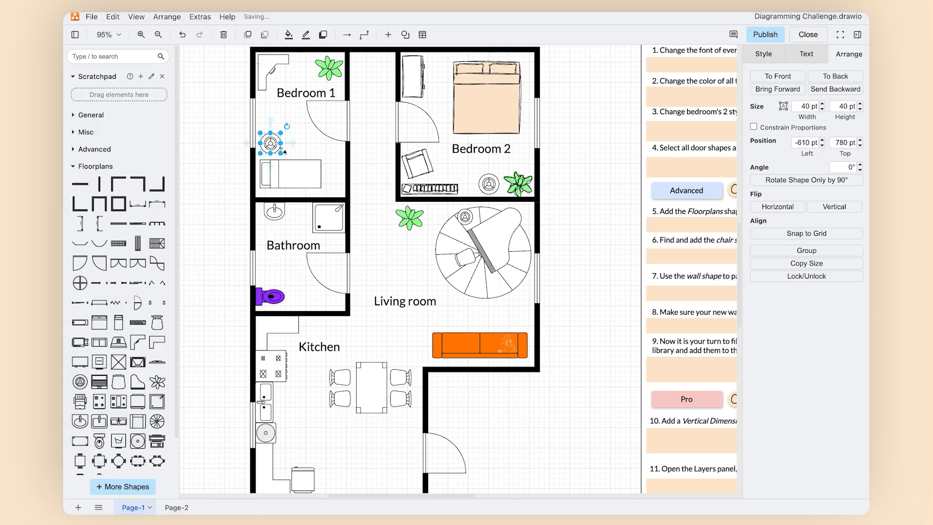
pyautogui.click(377, 187)
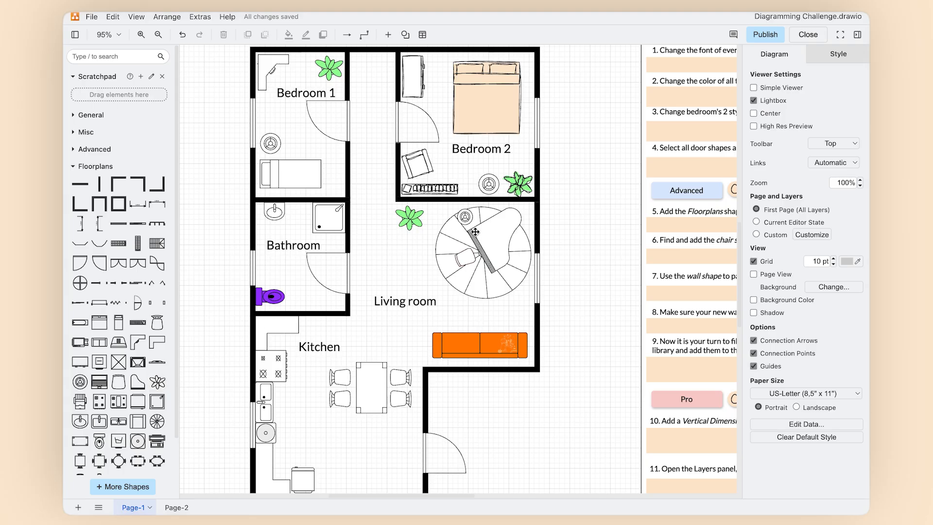
# Place a printer over the spiral staircase area in the living room and a flat TV against the kitchen's upper wall
pyautogui.moveTo(124, 349)
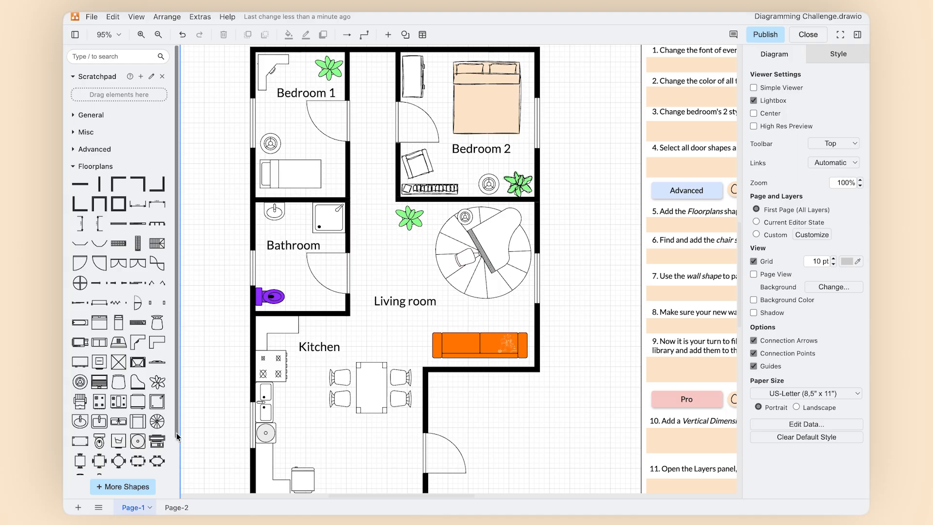
pyautogui.moveTo(144, 402)
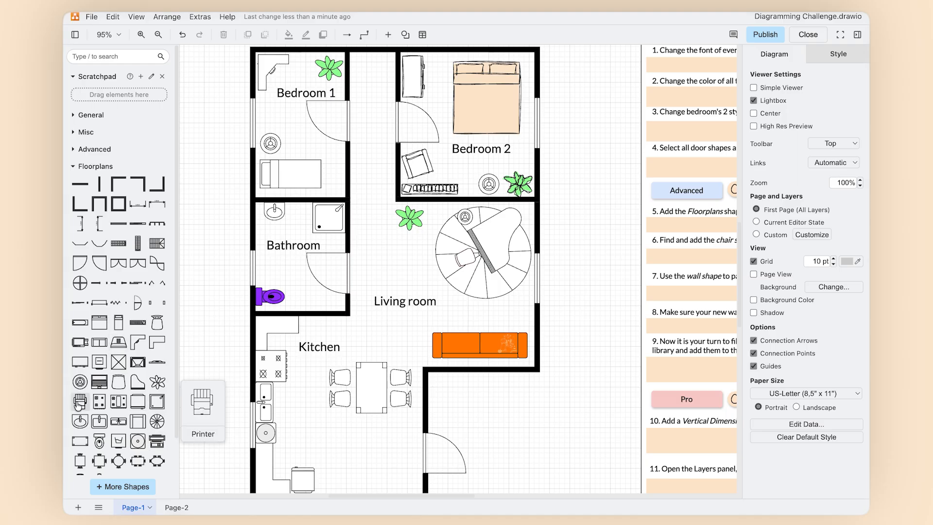
pyautogui.moveTo(80, 402); pyautogui.dragTo(497, 234)
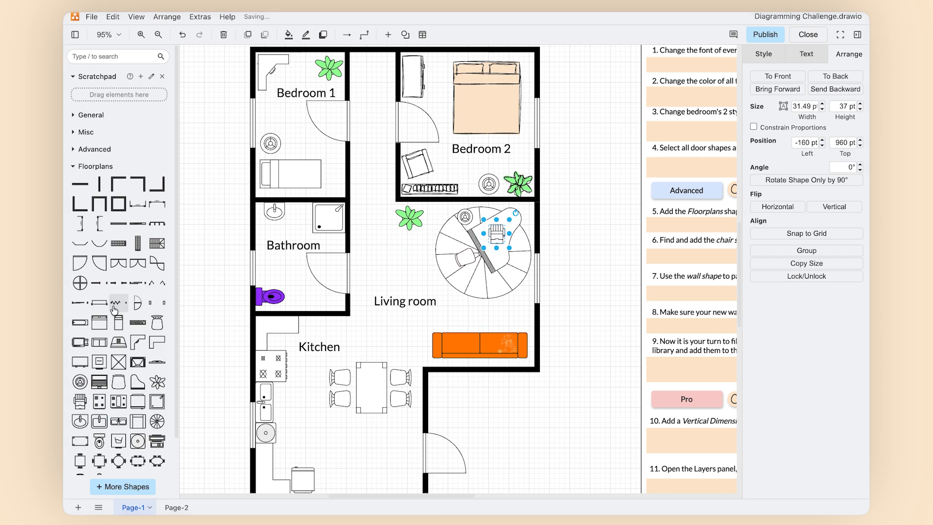
pyautogui.moveTo(158, 371)
pyautogui.moveTo(156, 365); pyautogui.dragTo(304, 322)
pyautogui.click(368, 334)
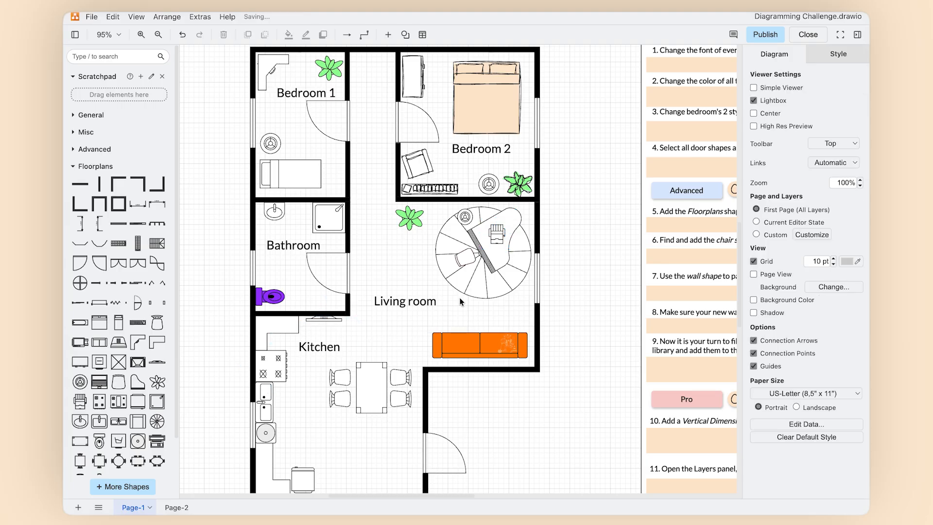
# Add a Vertical Dimension of 40 × 890 pt along the floorplan's left outer wall and label it "890 pt"
pyautogui.moveTo(627, 302); pyautogui.dragTo(307, 220)
pyautogui.moveTo(306, 364); pyautogui.dragTo(316, 258)
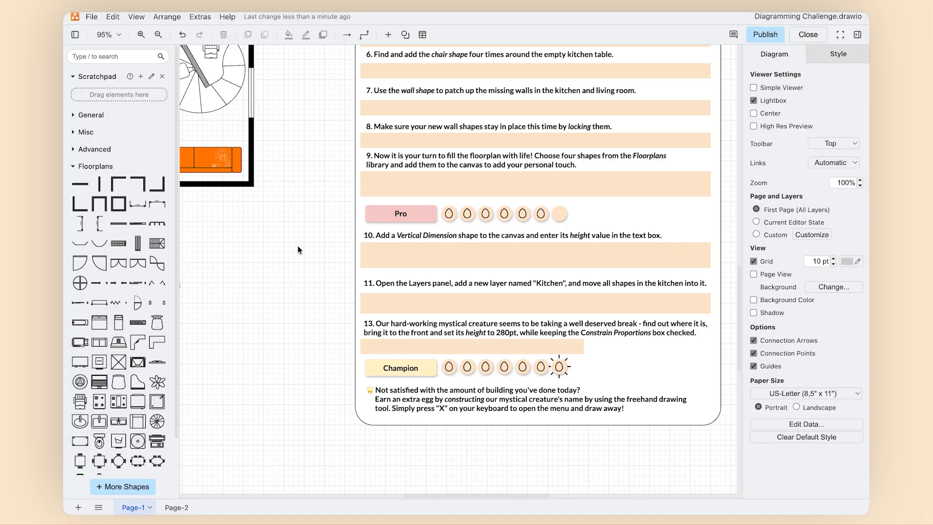
pyautogui.moveTo(267, 229); pyautogui.dragTo(574, 316)
pyautogui.scroll(-1, 395, 224)
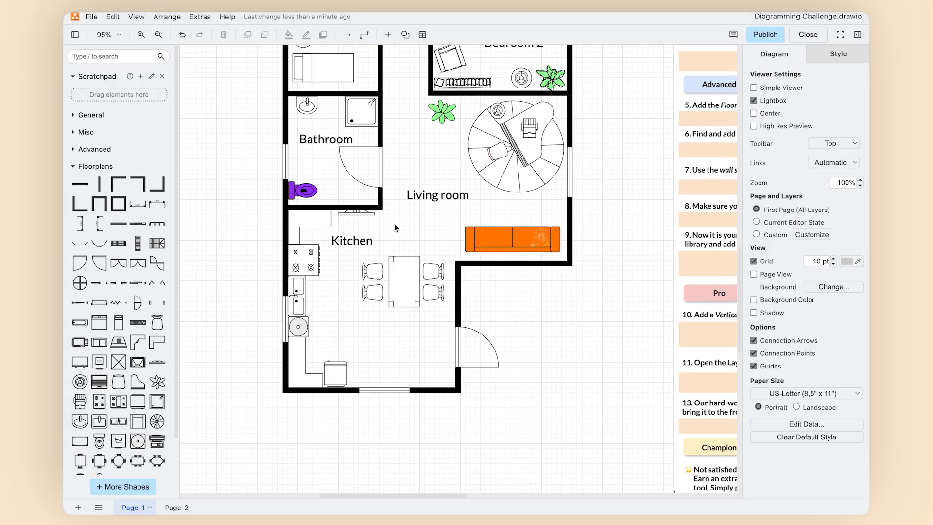
pyautogui.scroll(4, 394, 223)
pyautogui.scroll(-2, 395, 224)
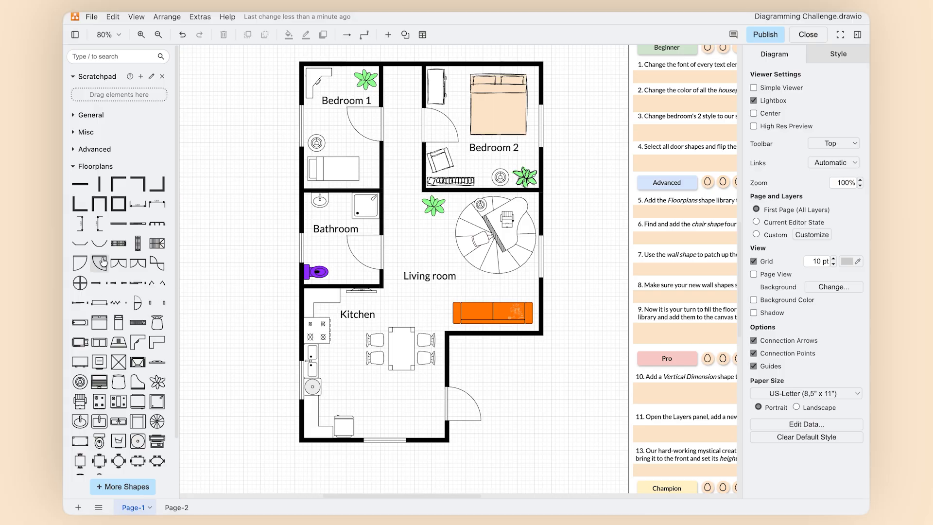
pyautogui.moveTo(79, 227)
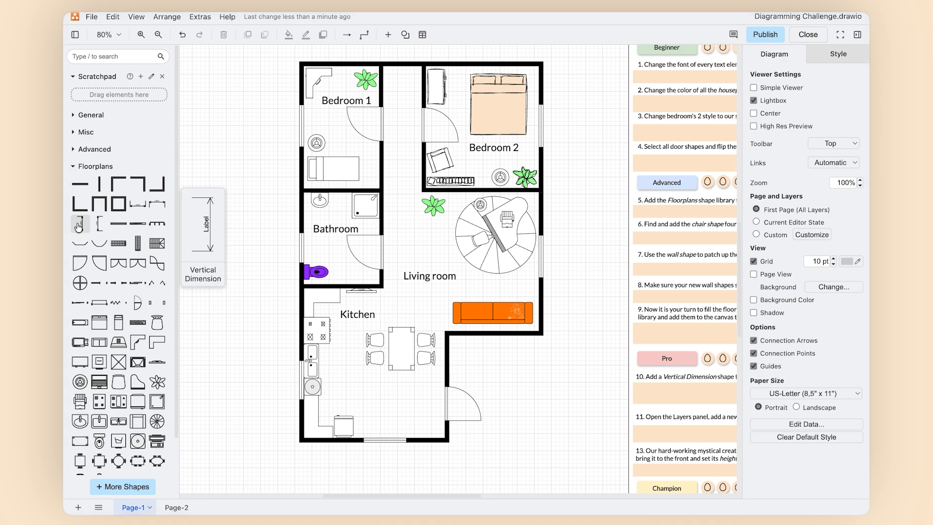
pyautogui.moveTo(81, 227); pyautogui.dragTo(274, 57)
pyautogui.moveTo(287, 108); pyautogui.dragTo(300, 449)
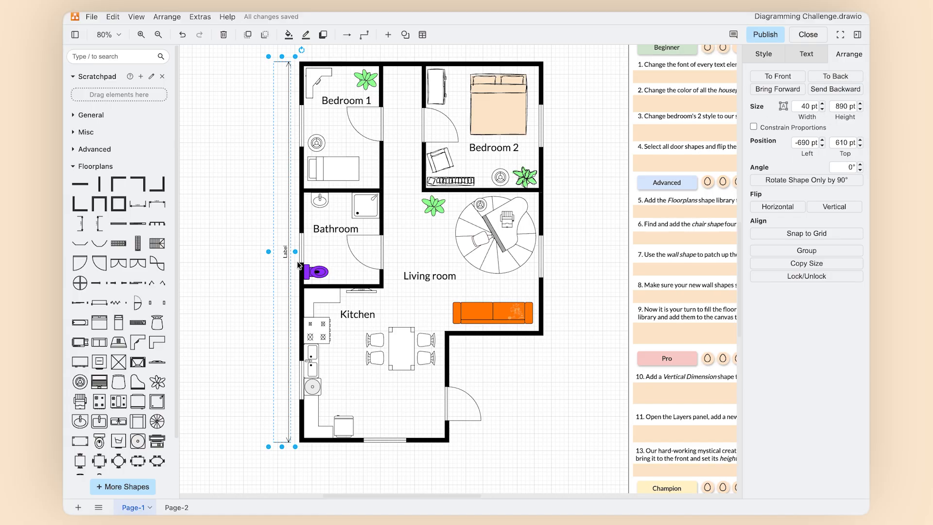
pyautogui.doubleClick(285, 251)
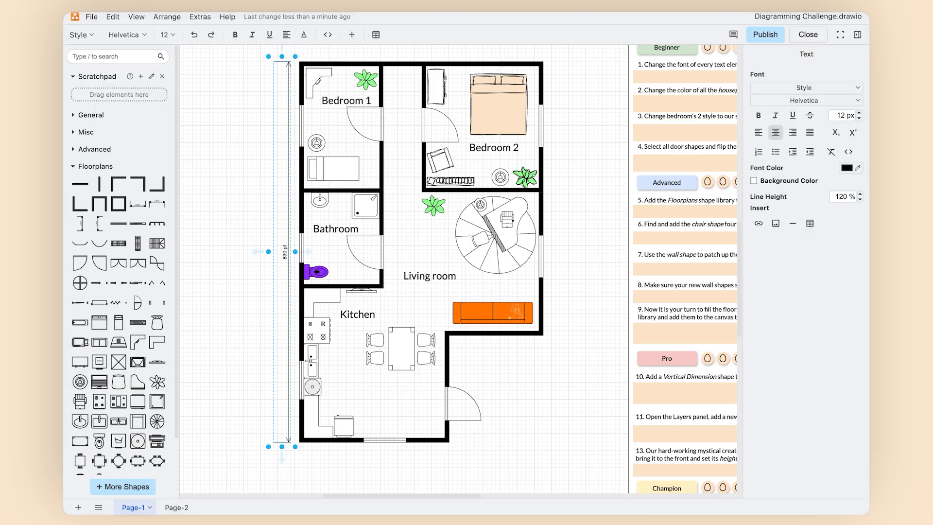
pyautogui.click(234, 201)
# Show the diagram's layers and add a new layer named "Kitchen"
pyautogui.moveTo(554, 381); pyautogui.dragTo(330, 253)
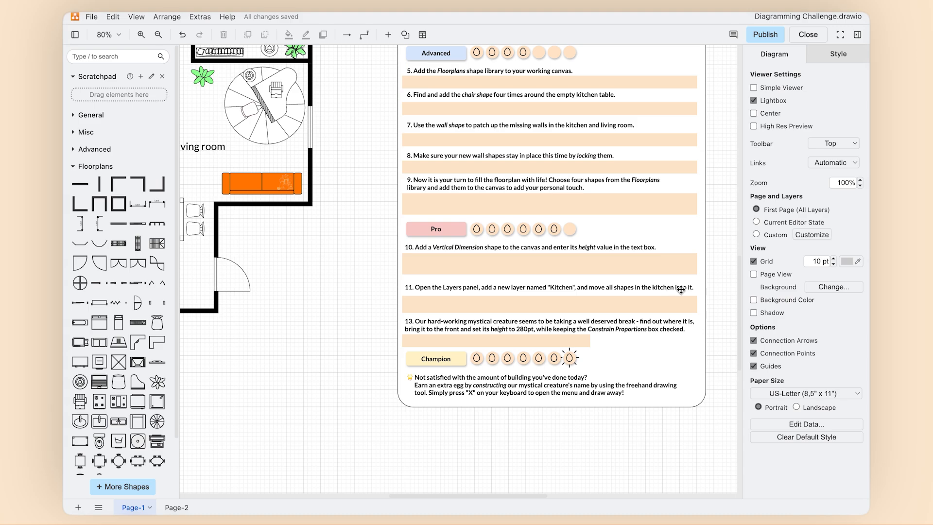
pyautogui.scroll(4, 464, 302)
pyautogui.hscroll(-6, 464, 302)
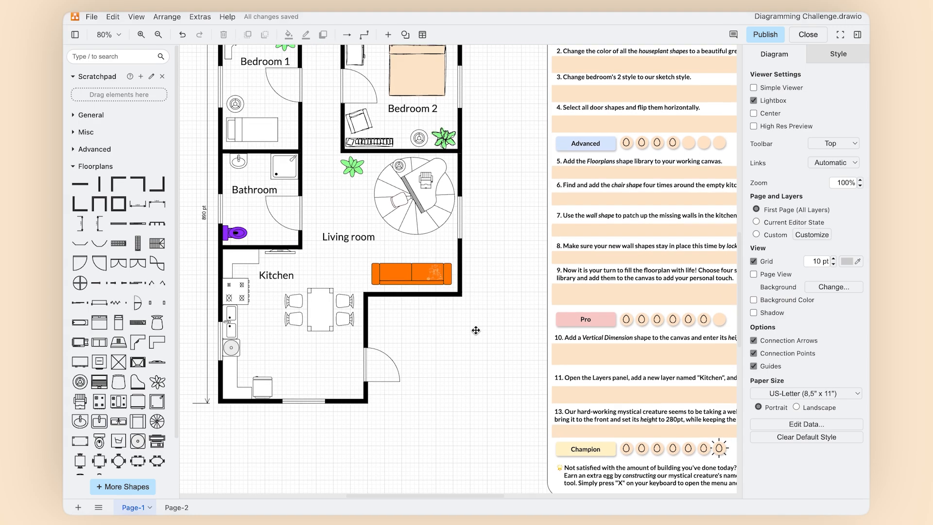
pyautogui.scroll(-3, 481, 302)
pyautogui.click(146, 18)
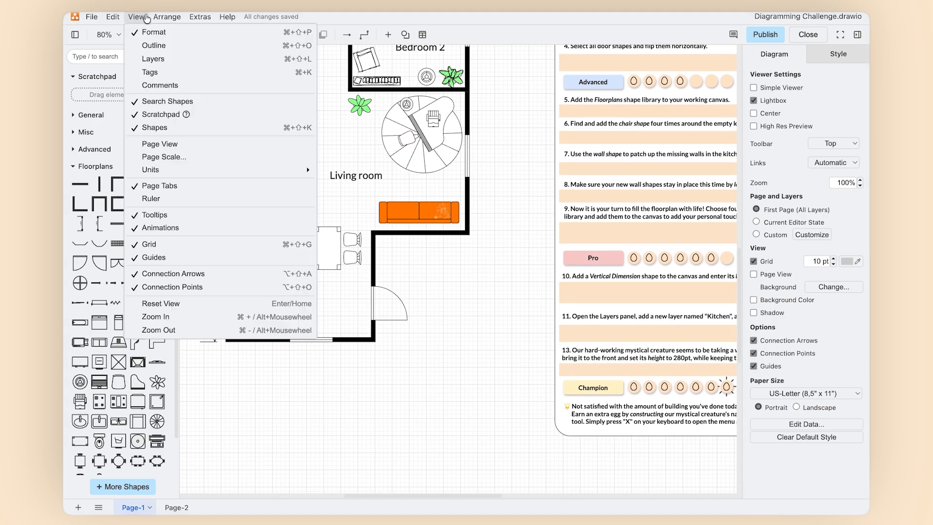
pyautogui.click(153, 59)
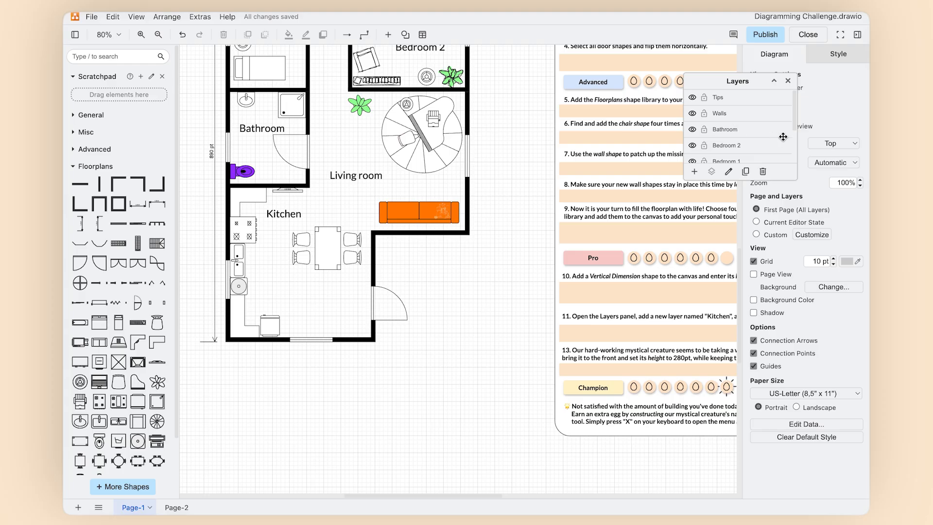
pyautogui.click(696, 173)
pyautogui.write('Kitchen')
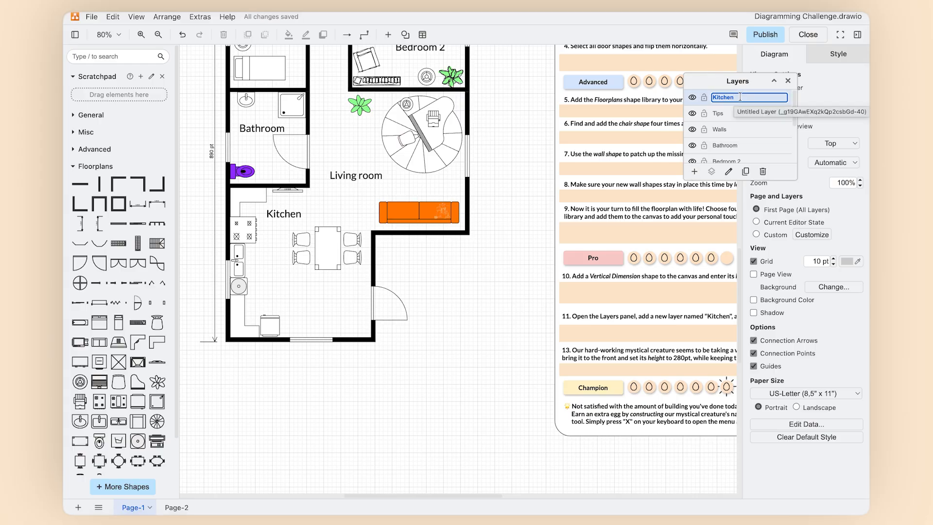
pyautogui.press('Return')
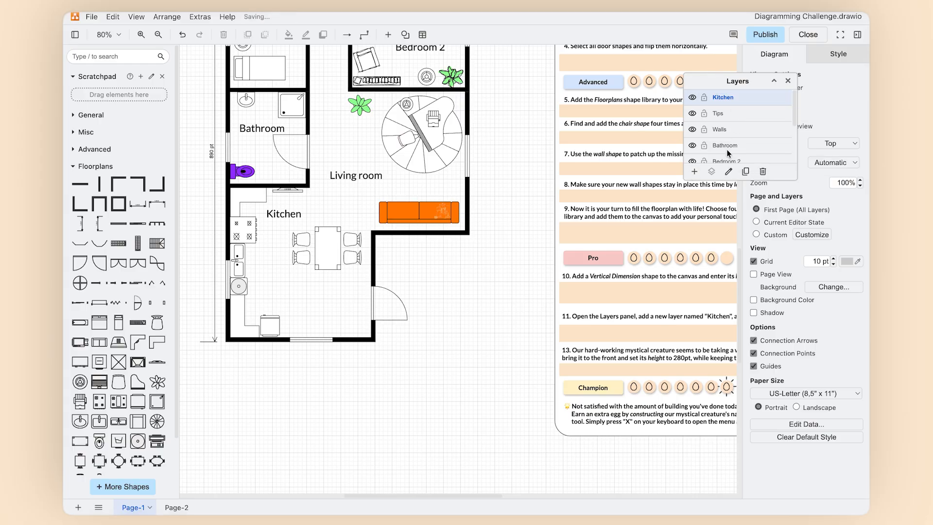
pyautogui.click(292, 190)
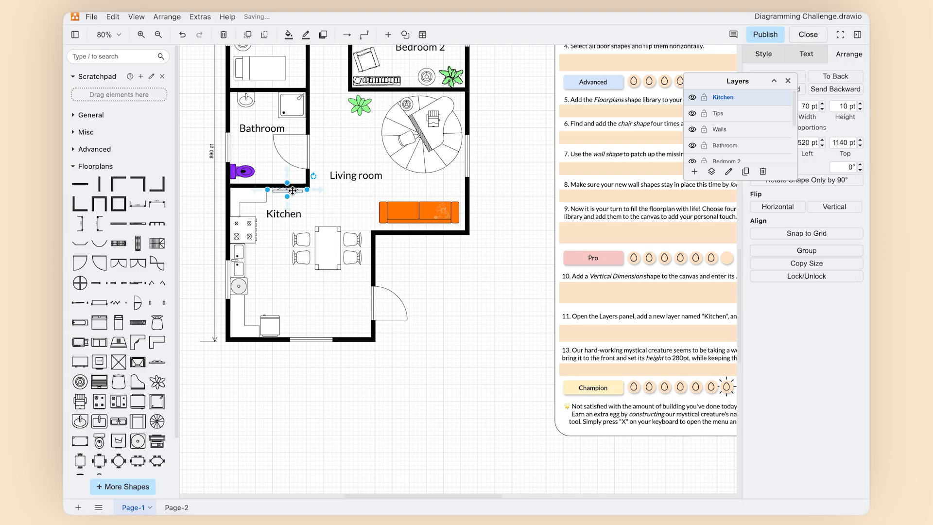
pyautogui.keyDown('shift'); pyautogui.click(239, 198); pyautogui.keyUp('shift')
pyautogui.keyDown('shift'); pyautogui.click(242, 229); pyautogui.keyUp('shift')
pyautogui.keyDown('shift'); pyautogui.click(240, 260); pyautogui.keyUp('shift')
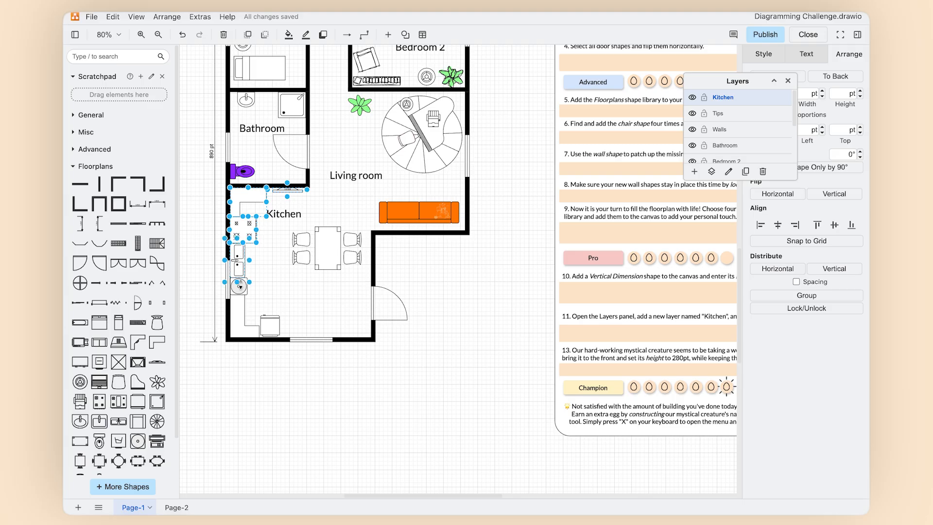
pyautogui.scroll(2, 323, 356)
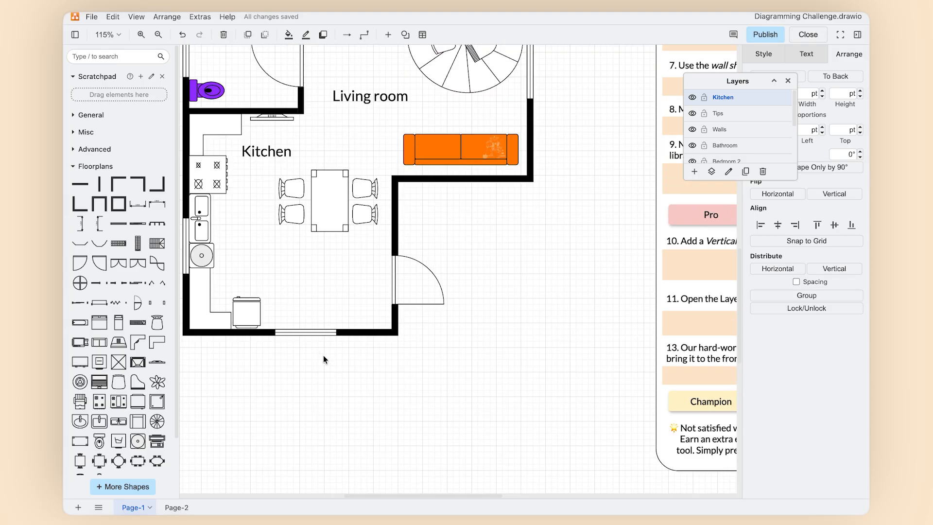
pyautogui.click(248, 197)
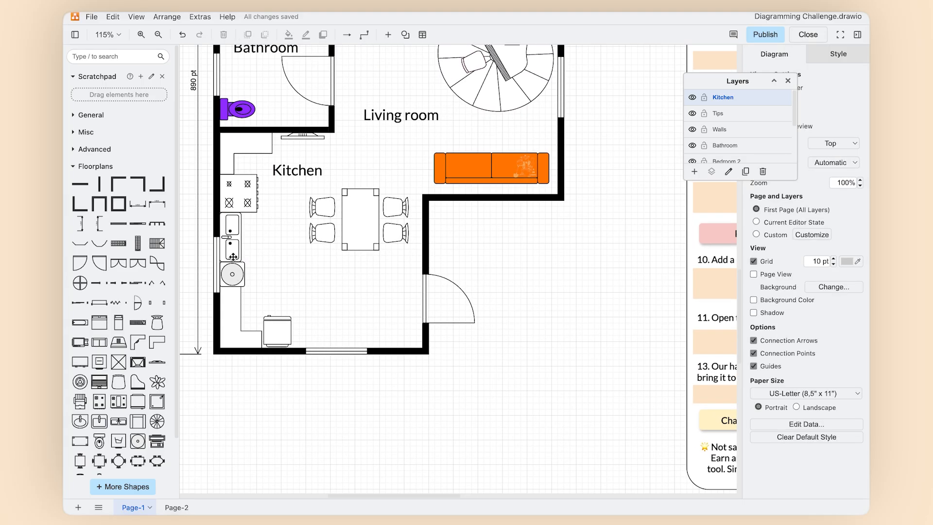
# Move the kitchen's TV, counters, stove, sink, appliances, dining table and four chairs into the Kitchen layer
pyautogui.click(297, 137)
pyautogui.keyDown('shift'); pyautogui.click(238, 153); pyautogui.keyUp('shift')
pyautogui.keyDown('shift'); pyautogui.click(240, 199); pyautogui.keyUp('shift')
pyautogui.keyDown('shift'); pyautogui.click(231, 236); pyautogui.keyUp('shift')
pyautogui.keyDown('shift'); pyautogui.click(232, 278); pyautogui.keyUp('shift')
pyautogui.keyDown('shift'); pyautogui.click(233, 304); pyautogui.keyUp('shift')
pyautogui.keyDown('shift'); pyautogui.click(279, 333); pyautogui.keyUp('shift')
pyautogui.keyDown('shift'); pyautogui.click(328, 236); pyautogui.keyUp('shift')
pyautogui.keyDown('shift'); pyautogui.click(326, 201); pyautogui.keyUp('shift')
pyautogui.keyDown('shift'); pyautogui.click(393, 208); pyautogui.keyUp('shift')
pyautogui.keyDown('shift'); pyautogui.click(394, 233); pyautogui.keyUp('shift')
pyautogui.keyDown('shift'); pyautogui.click(358, 217); pyautogui.keyUp('shift')
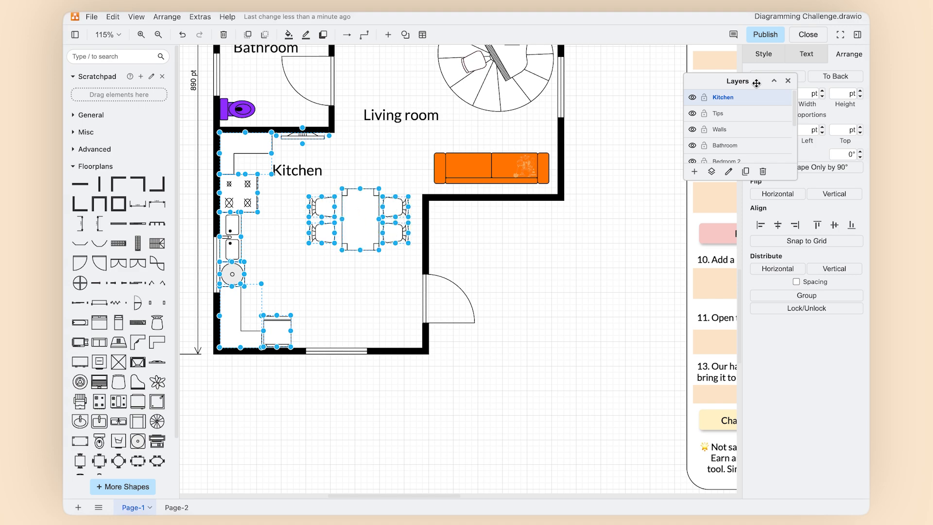
pyautogui.click(747, 172)
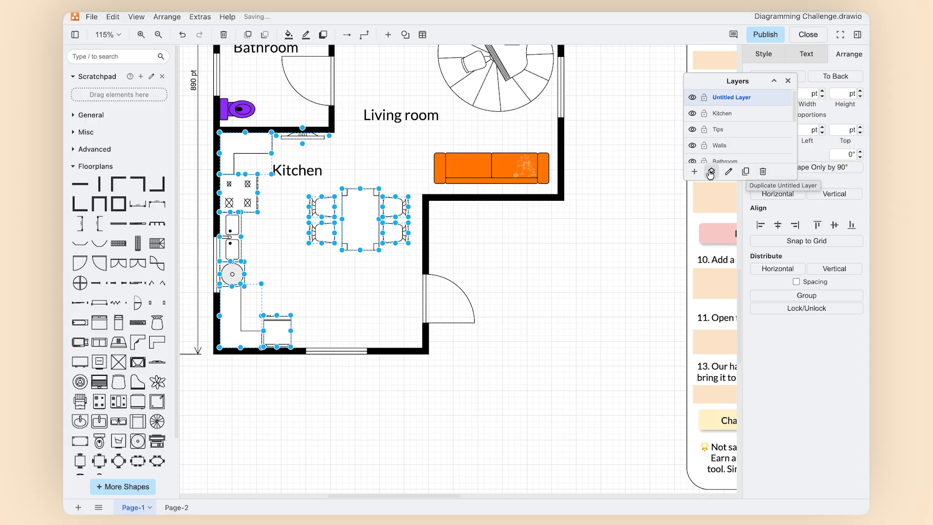
pyautogui.click(723, 114)
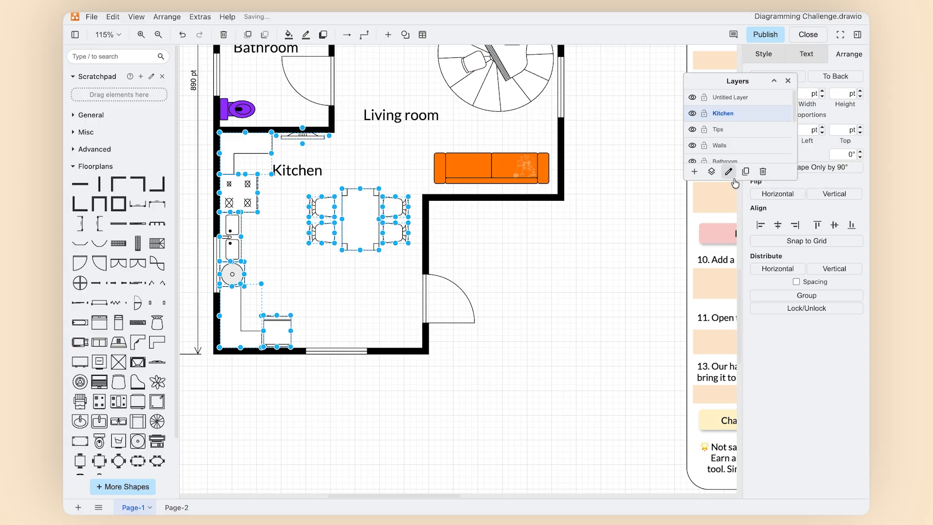
pyautogui.click(712, 173)
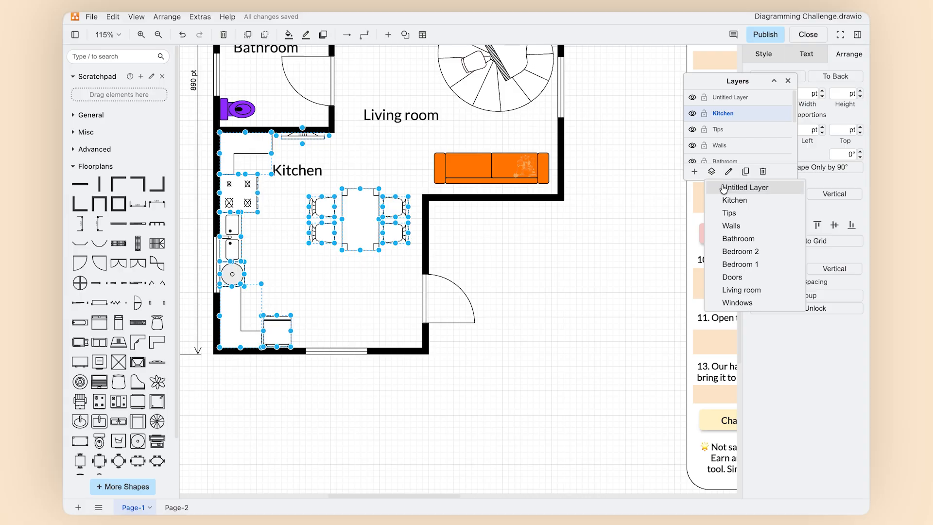
pyautogui.click(734, 201)
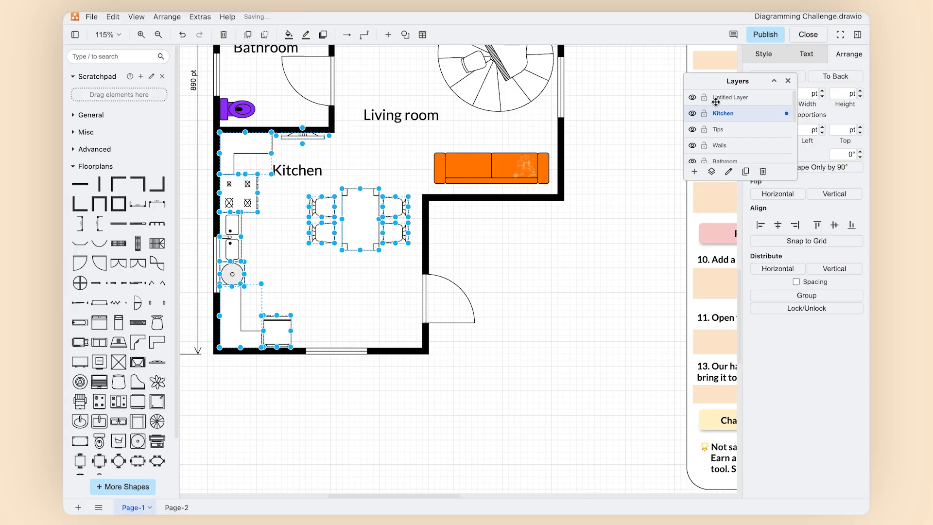
# Check the Kitchen layer's contents by hiding and showing it, and delete the surplus Untitled Layer
pyautogui.click(692, 114)
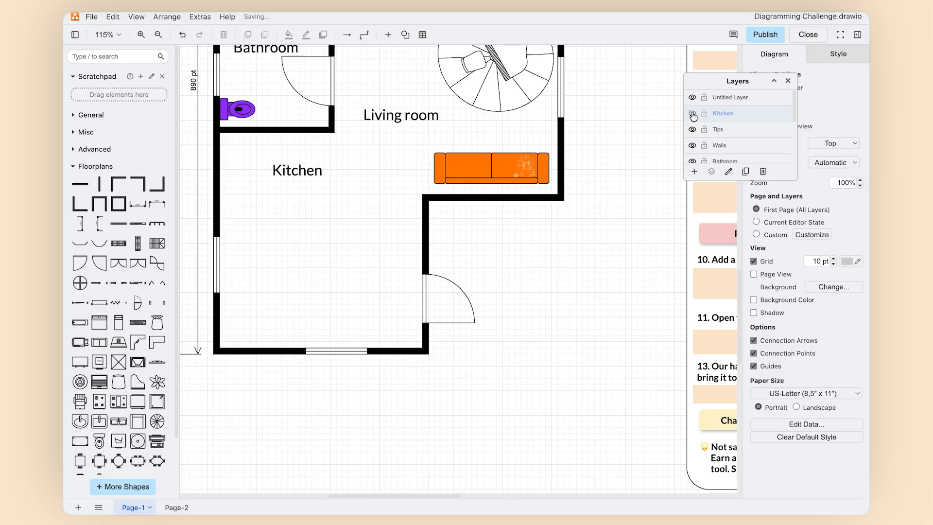
pyautogui.click(693, 114)
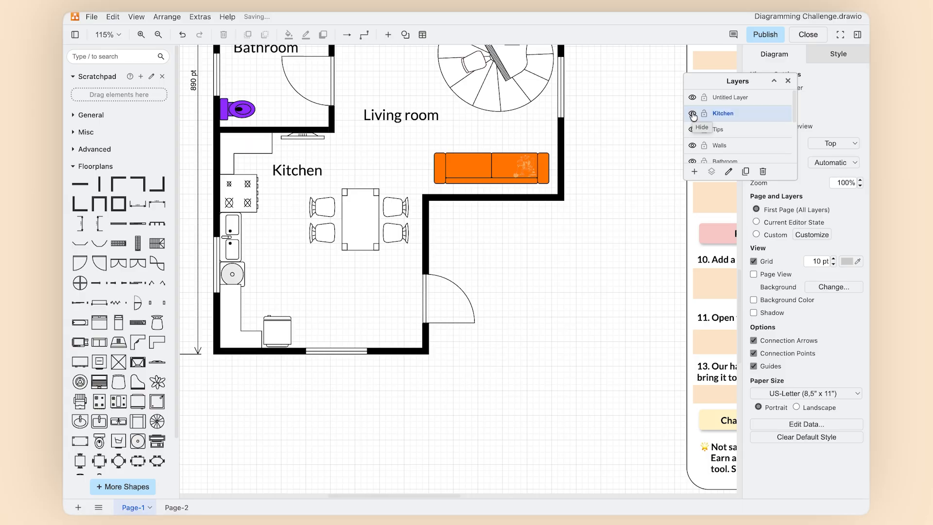
pyautogui.click(729, 97)
pyautogui.click(764, 171)
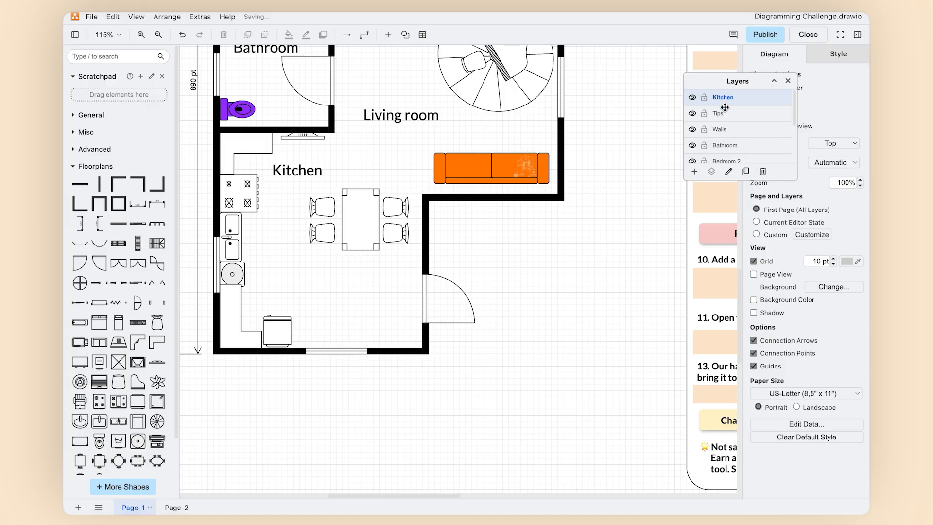
# Read the task about the mystical creature and search the floorplan and surrounding canvas for its hiding place
pyautogui.moveTo(640, 223); pyautogui.dragTo(369, 133)
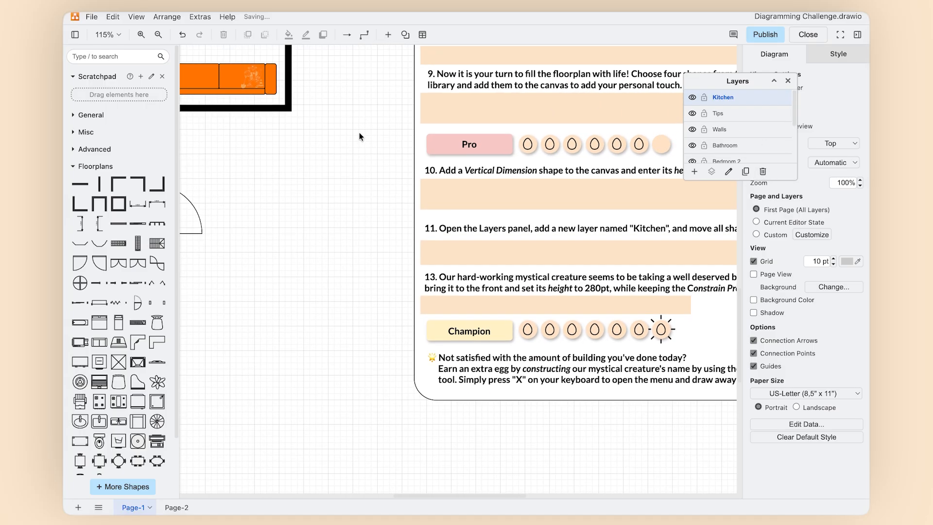
pyautogui.moveTo(556, 229); pyautogui.dragTo(378, 168)
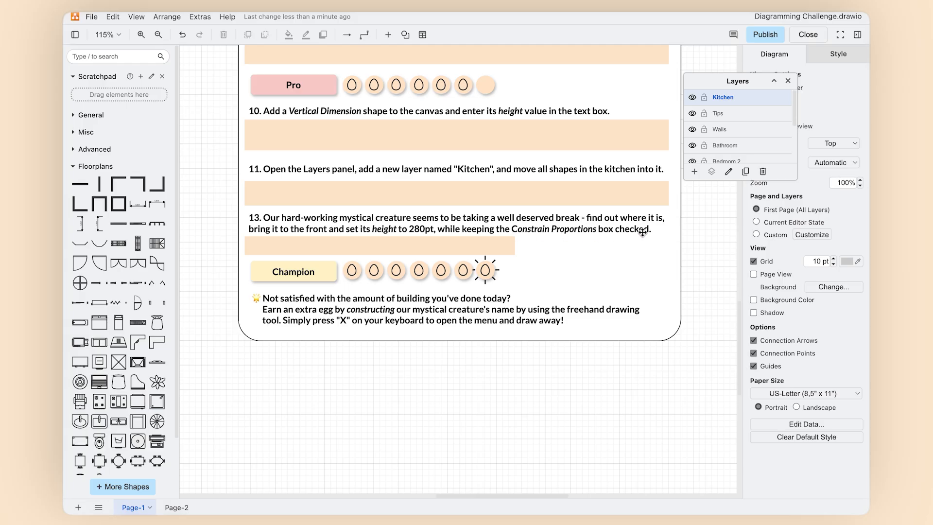
pyautogui.moveTo(202, 182); pyautogui.dragTo(379, 279)
pyautogui.scroll(-1, 329, 257)
pyautogui.moveTo(258, 167); pyautogui.dragTo(554, 354)
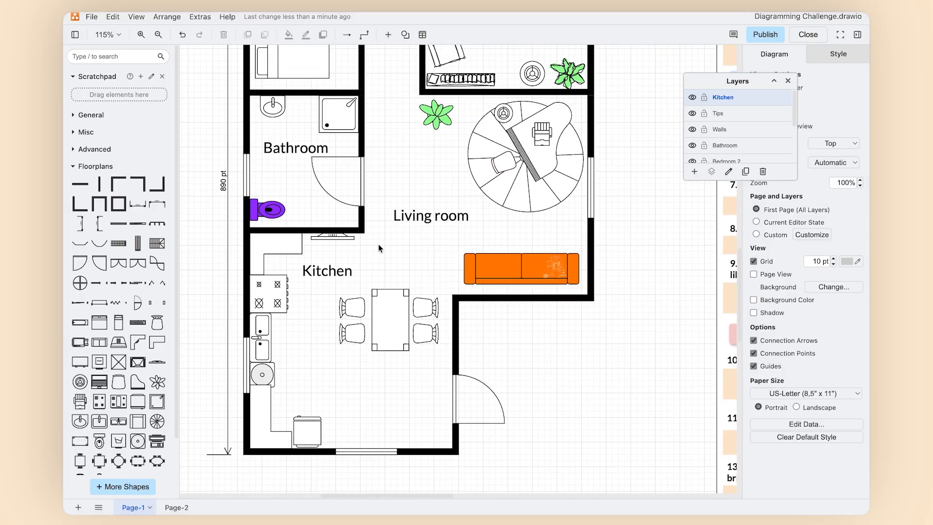
pyautogui.scroll(-2, 379, 244)
pyautogui.scroll(4, 378, 247)
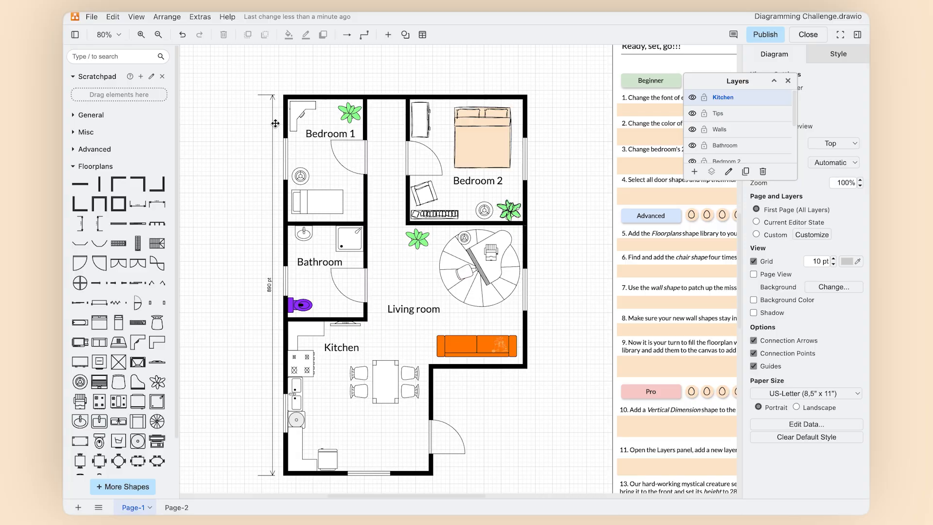
pyautogui.scroll(-3, 552, 344)
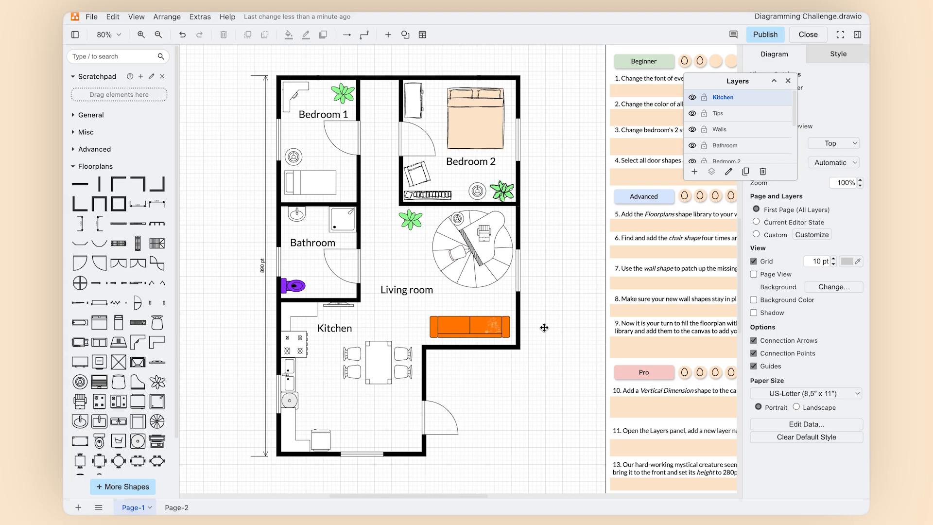
pyautogui.rightClick(536, 291)
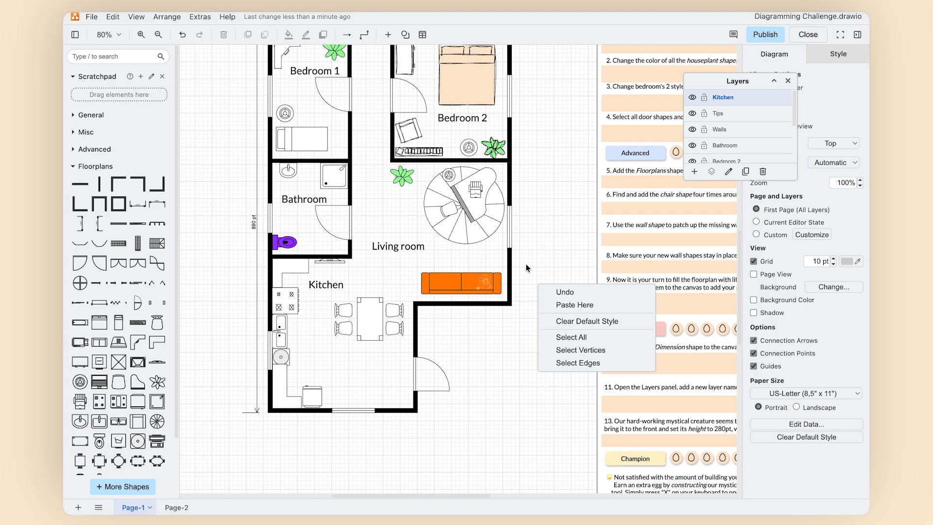
pyautogui.click(526, 264)
pyautogui.scroll(3, 526, 281)
pyautogui.scroll(-12, 526, 281)
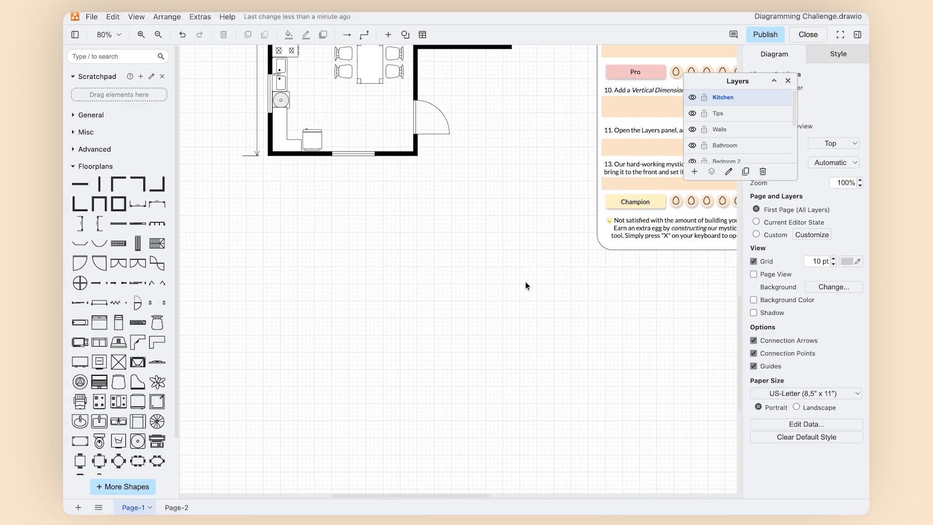
pyautogui.scroll(5, 526, 285)
pyautogui.scroll(4, 525, 282)
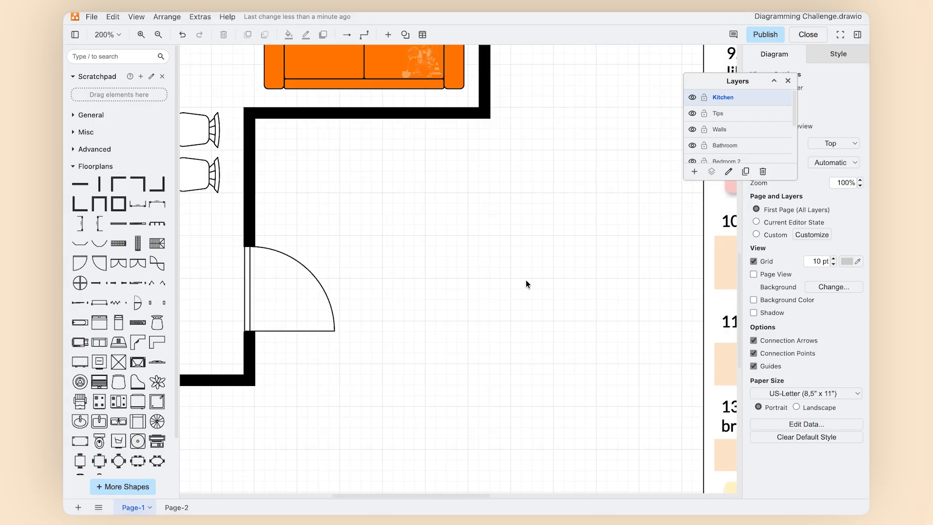
# Set the height of the creature image hidden on the orange sofa to 280 pt with its proportions constrained
pyautogui.moveTo(548, 117); pyautogui.dragTo(567, 217)
pyautogui.click(438, 153)
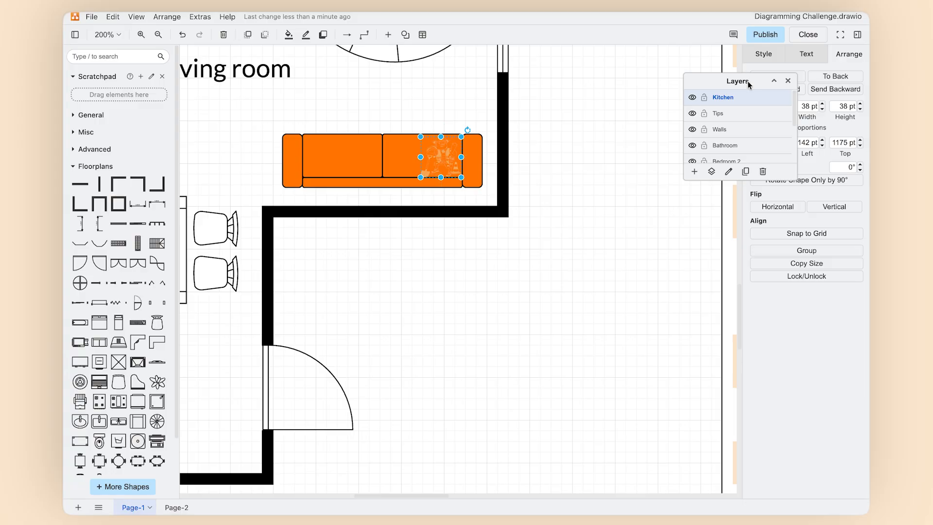
pyautogui.moveTo(749, 84); pyautogui.dragTo(668, 60)
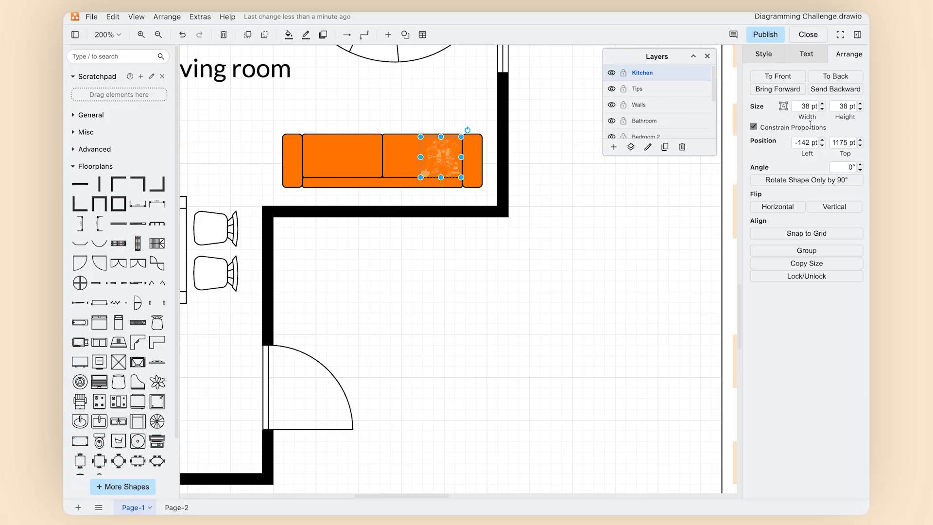
pyautogui.click(844, 106)
pyautogui.press('Return')
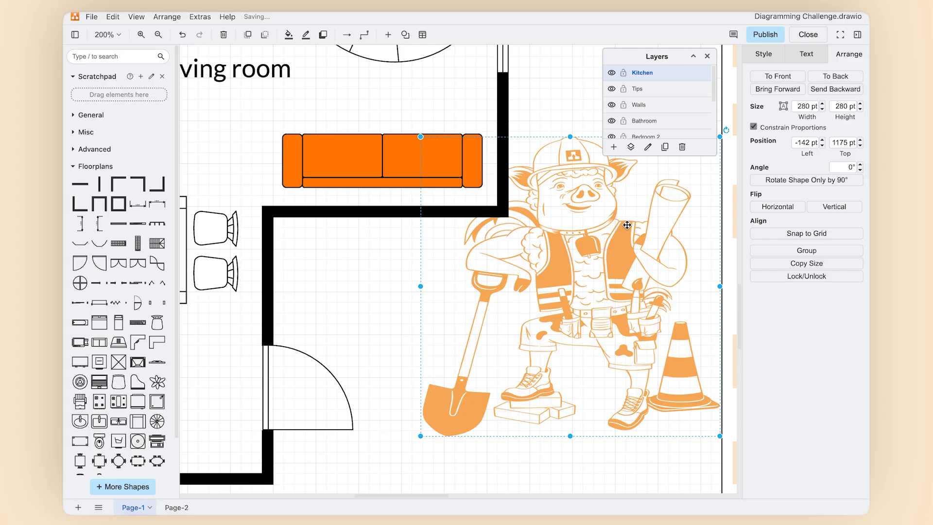
# Draw a filled black freehand mound with the brush at the tip of the mystical creature's shovel
pyautogui.click(562, 120)
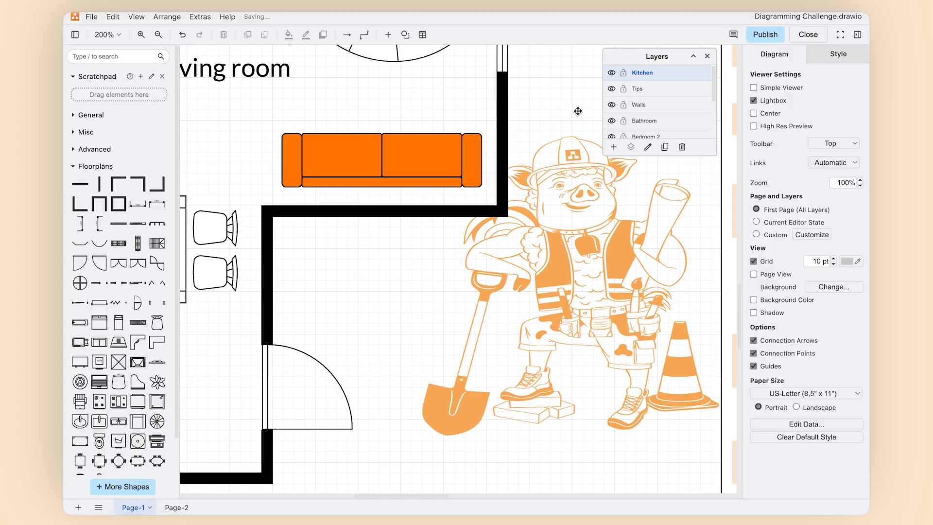
pyautogui.hscroll(5, 578, 115)
pyautogui.scroll(-3, 492, 209)
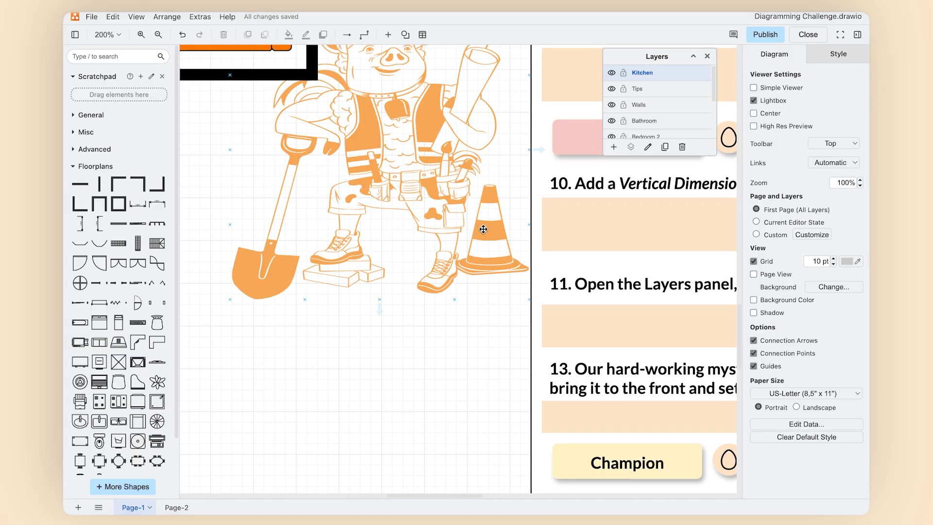
pyautogui.scroll(-4, 483, 229)
pyautogui.moveTo(484, 375); pyautogui.dragTo(301, 263)
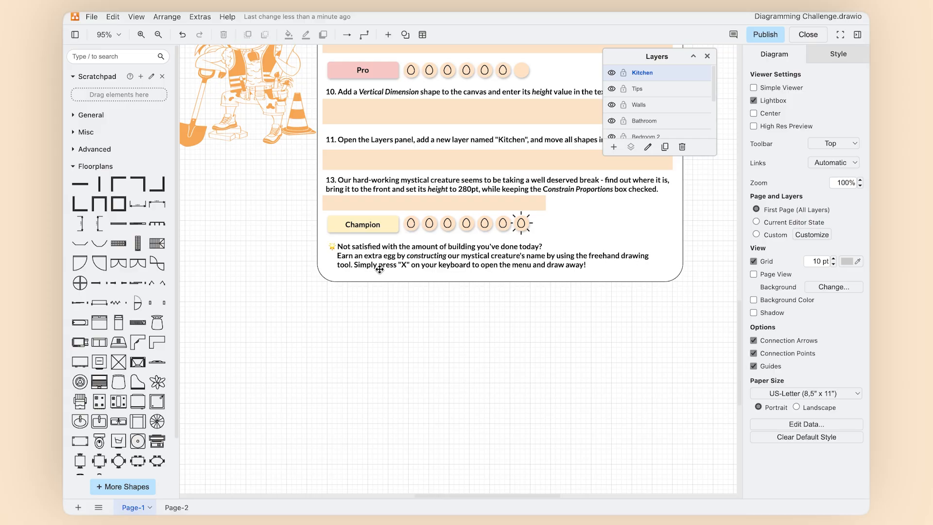
pyautogui.moveTo(274, 209); pyautogui.dragTo(452, 308)
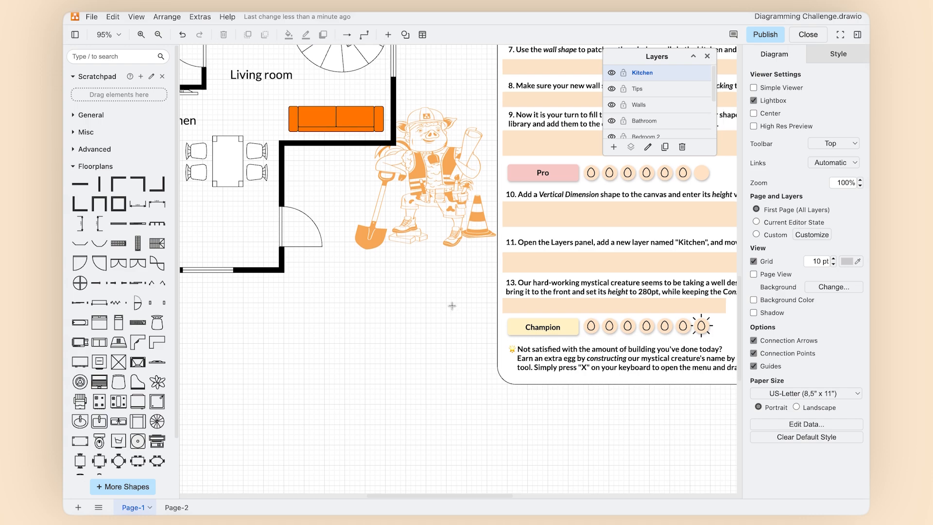
pyautogui.press('x')
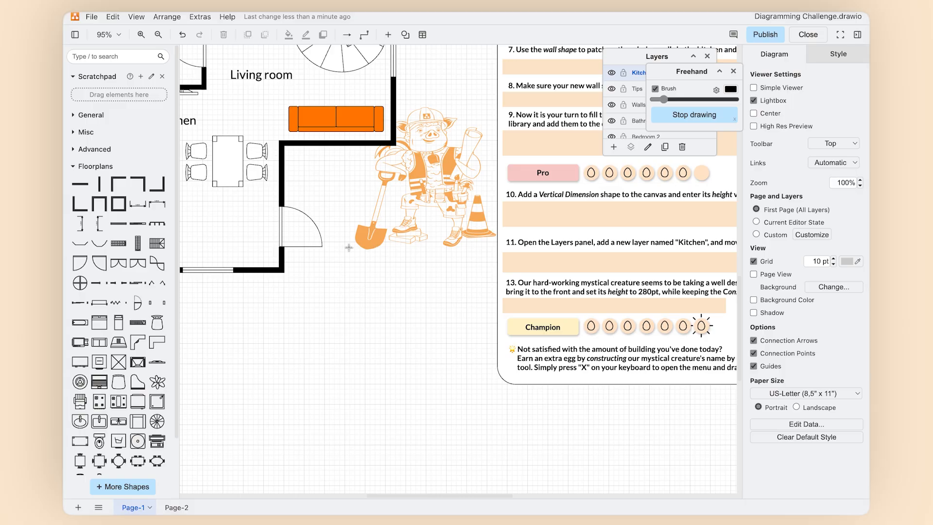
pyautogui.moveTo(377, 242)
pyautogui.mouseDown()
pyautogui.moveTo(390, 246)
pyautogui.moveTo(353, 249)
pyautogui.moveTo(384, 247)
pyautogui.mouseUp()
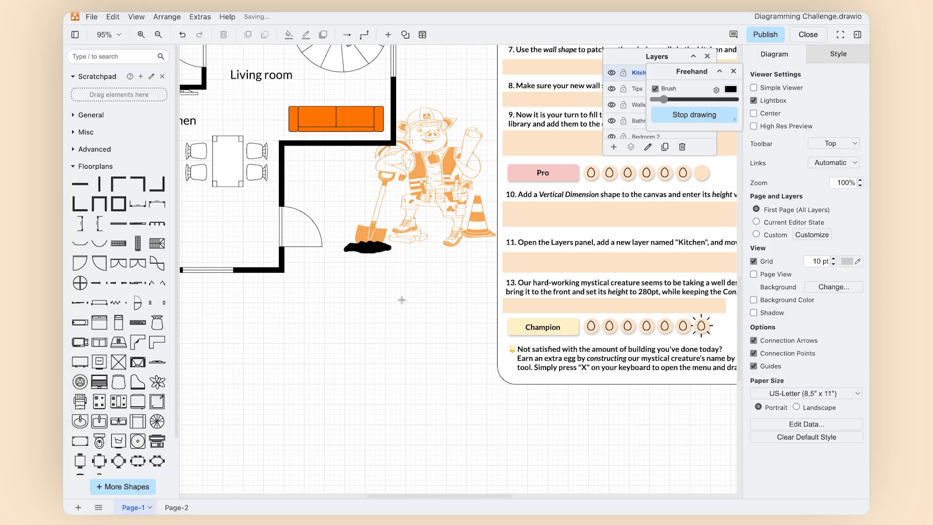
# Handwrite the name "Piggy" in black freehand strokes on the empty canvas below the creature and end the freehand drawing
pyautogui.moveTo(358, 275)
pyautogui.mouseDown()
pyautogui.moveTo(362, 291)
pyautogui.moveTo(349, 273)
pyautogui.moveTo(378, 288)
pyautogui.moveTo(400, 282)
pyautogui.moveTo(373, 305)
pyautogui.mouseUp()
pyautogui.moveTo(413, 278); pyautogui.dragTo(413, 311)
pyautogui.moveTo(425, 277); pyautogui.dragTo(453, 317)
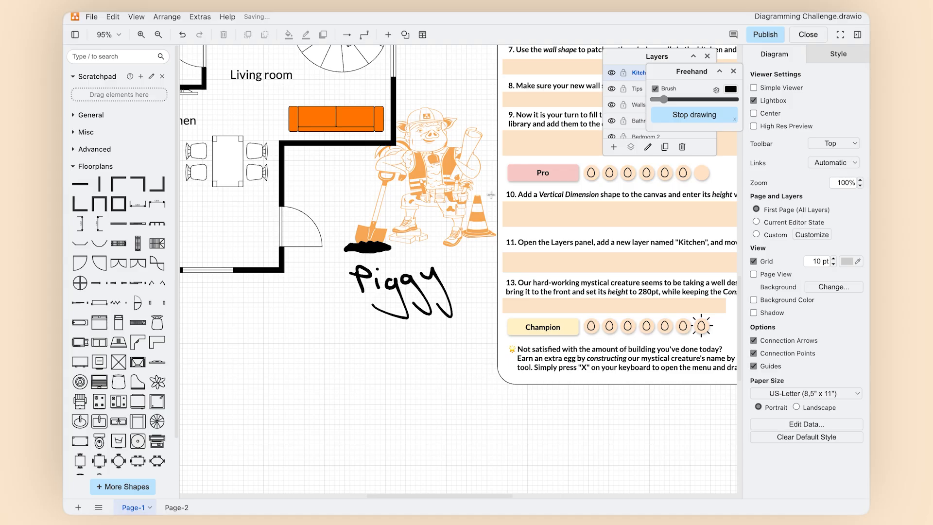
pyautogui.click(692, 115)
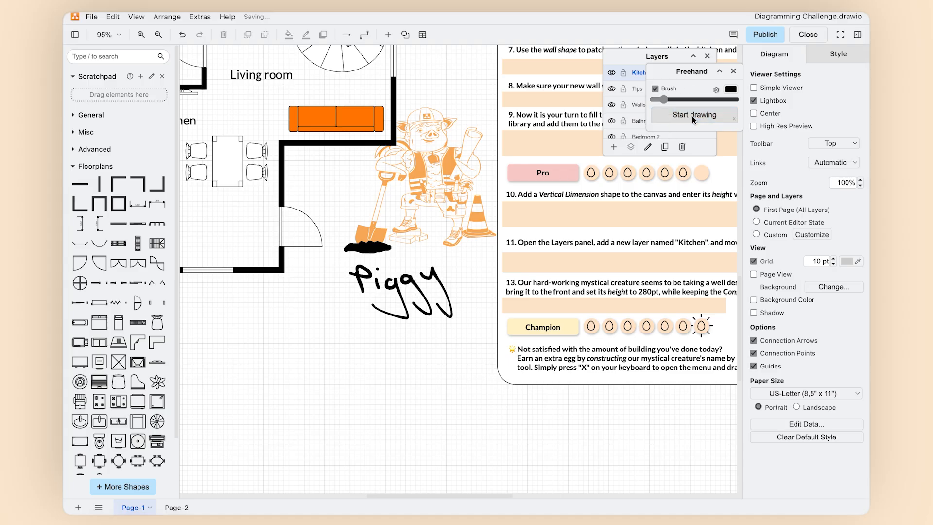